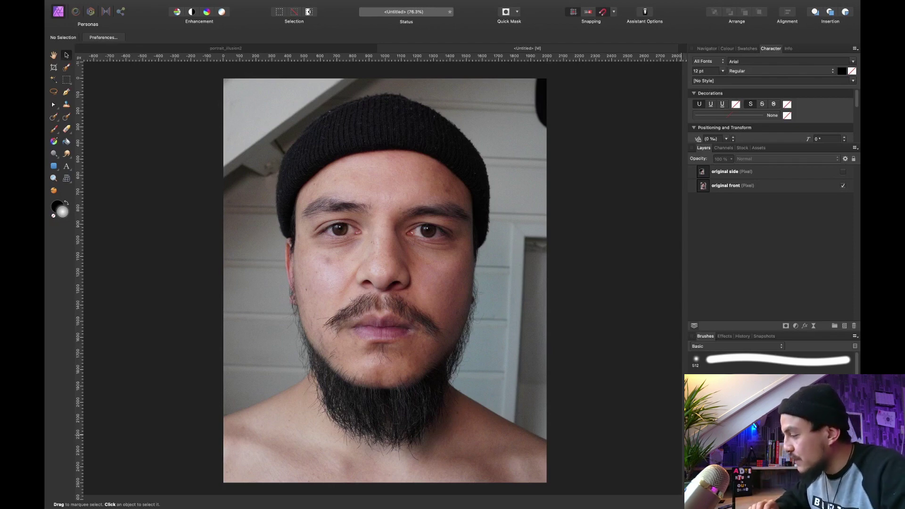
# - Toggle the side-profile layer's visibility, then select the original front portrait layer
pyautogui.click(842, 171)
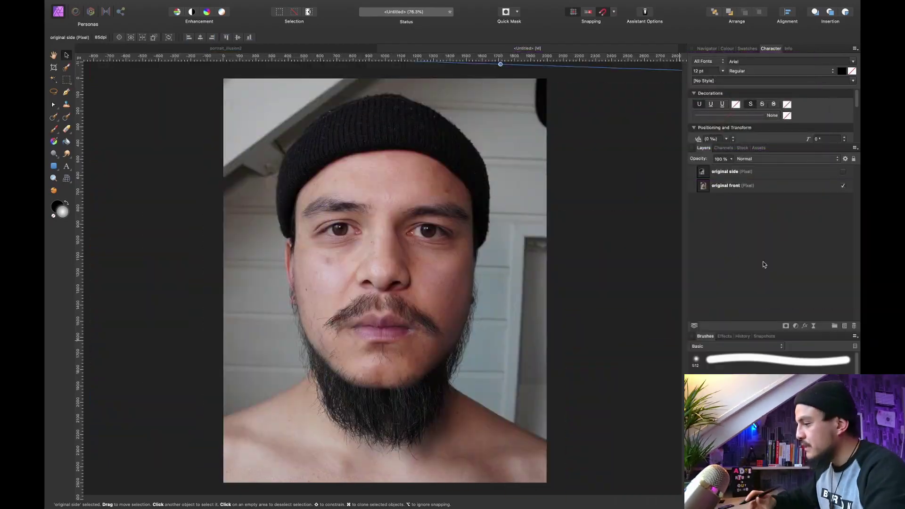
pyautogui.click(744, 190)
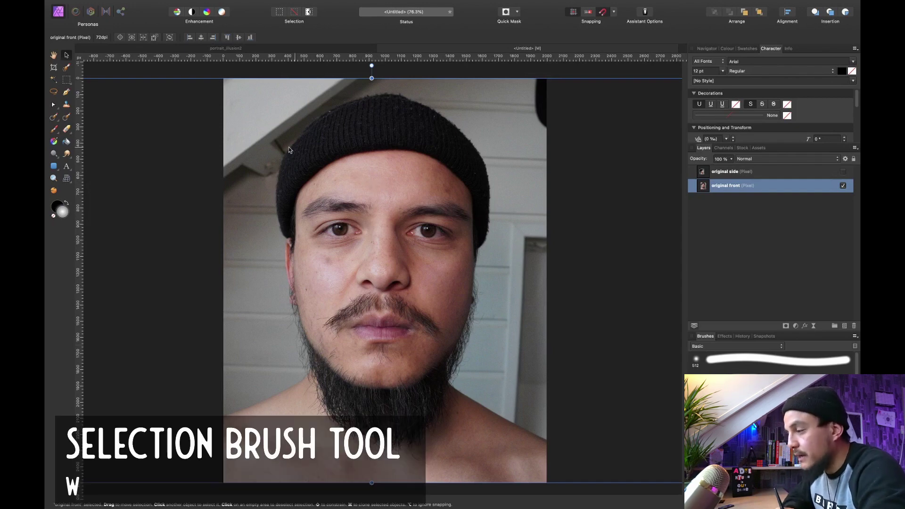
# - Paint a Selection Brush selection over the front portrait's beanie, forehead, cheek and beard
pyautogui.press('w')
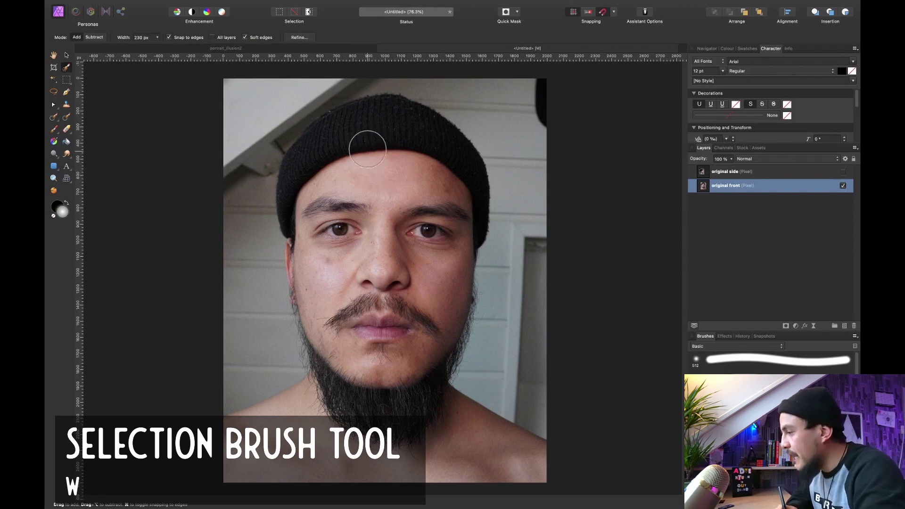
pyautogui.moveTo(373, 121)
pyautogui.mouseDown()
pyautogui.moveTo(360, 138)
pyautogui.moveTo(348, 203)
pyautogui.moveTo(352, 142)
pyautogui.moveTo(342, 140)
pyautogui.moveTo(321, 168)
pyautogui.moveTo(316, 192)
pyautogui.moveTo(370, 151)
pyautogui.moveTo(423, 158)
pyautogui.moveTo(438, 179)
pyautogui.moveTo(448, 173)
pyautogui.moveTo(411, 303)
pyautogui.moveTo(380, 229)
pyautogui.moveTo(348, 209)
pyautogui.moveTo(310, 230)
pyautogui.mouseUp()
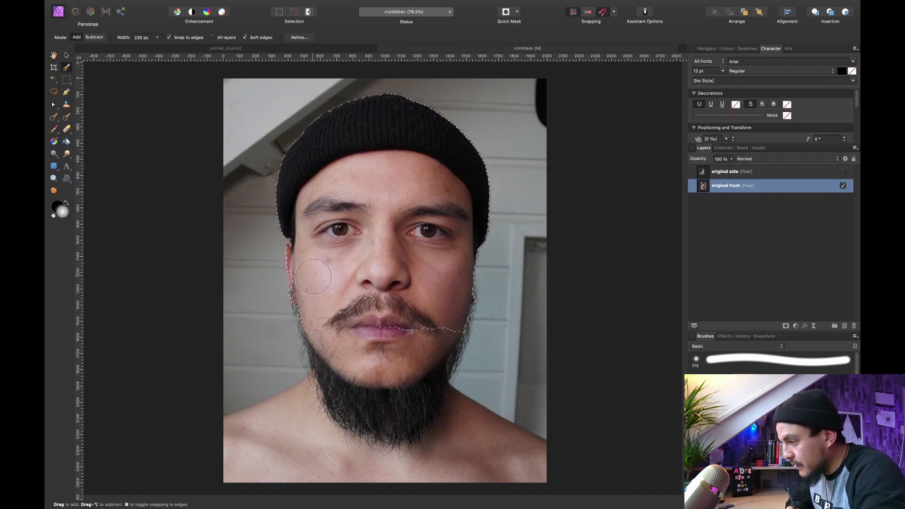
pyautogui.moveTo(311, 271)
pyautogui.mouseDown()
pyautogui.moveTo(358, 298)
pyautogui.moveTo(381, 361)
pyautogui.moveTo(375, 320)
pyautogui.moveTo(352, 371)
pyautogui.moveTo(330, 330)
pyautogui.moveTo(322, 335)
pyautogui.moveTo(332, 345)
pyautogui.moveTo(401, 302)
pyautogui.moveTo(399, 377)
pyautogui.moveTo(420, 321)
pyautogui.moveTo(410, 388)
pyautogui.moveTo(380, 386)
pyautogui.moveTo(329, 419)
pyautogui.moveTo(325, 398)
pyautogui.moveTo(289, 441)
pyautogui.moveTo(299, 430)
pyautogui.moveTo(396, 450)
pyautogui.moveTo(413, 424)
pyautogui.moveTo(478, 445)
pyautogui.mouseUp()
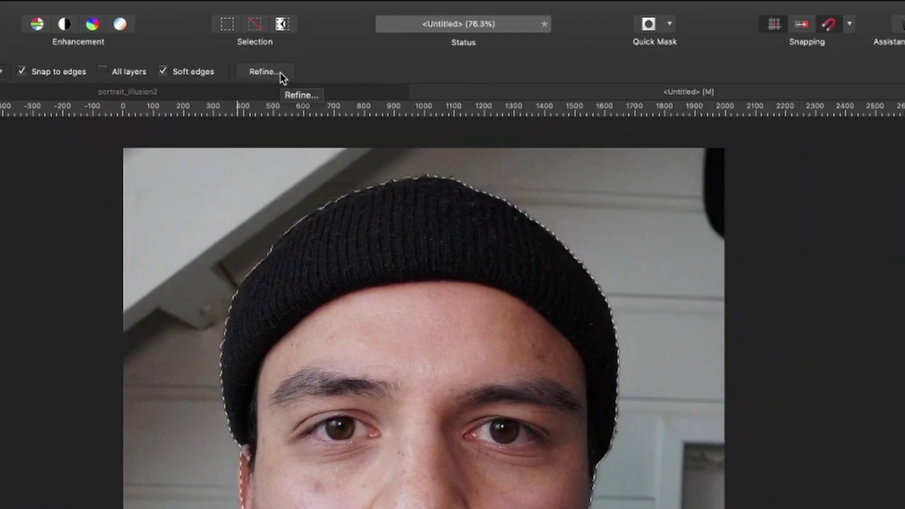
# - In Refine Selection, matte the left and right beard and jaw edges
pyautogui.click(308, 40)
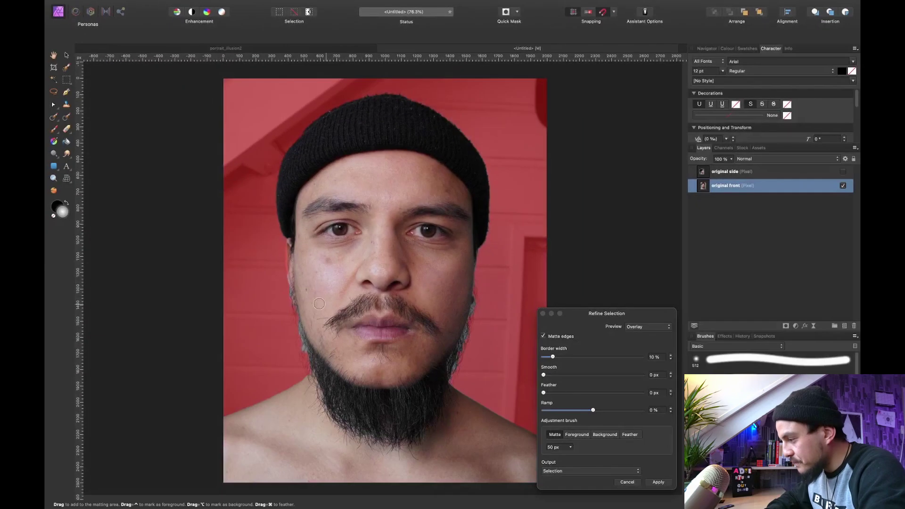
pyautogui.scroll(5, 314, 303)
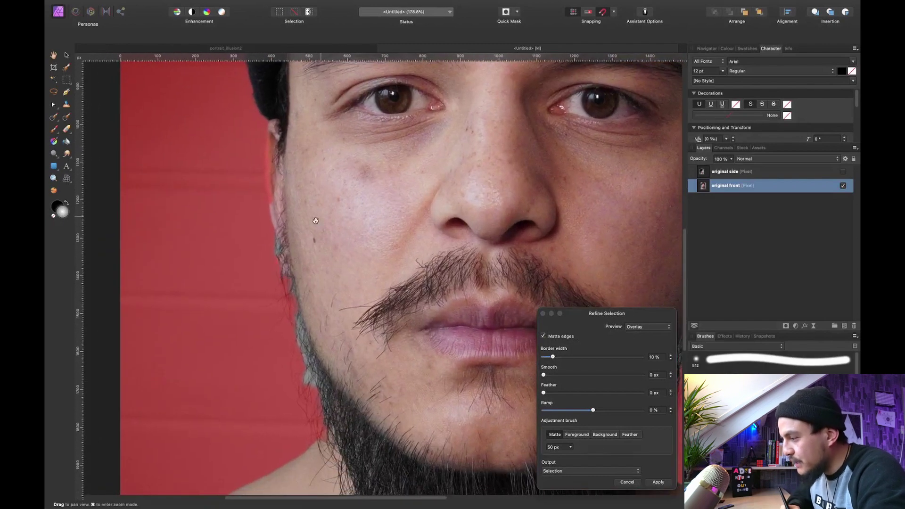
pyautogui.scroll(-3, 262, 179)
pyautogui.moveTo(265, 182)
pyautogui.mouseDown()
pyautogui.moveTo(301, 351)
pyautogui.moveTo(299, 332)
pyautogui.moveTo(304, 354)
pyautogui.mouseUp()
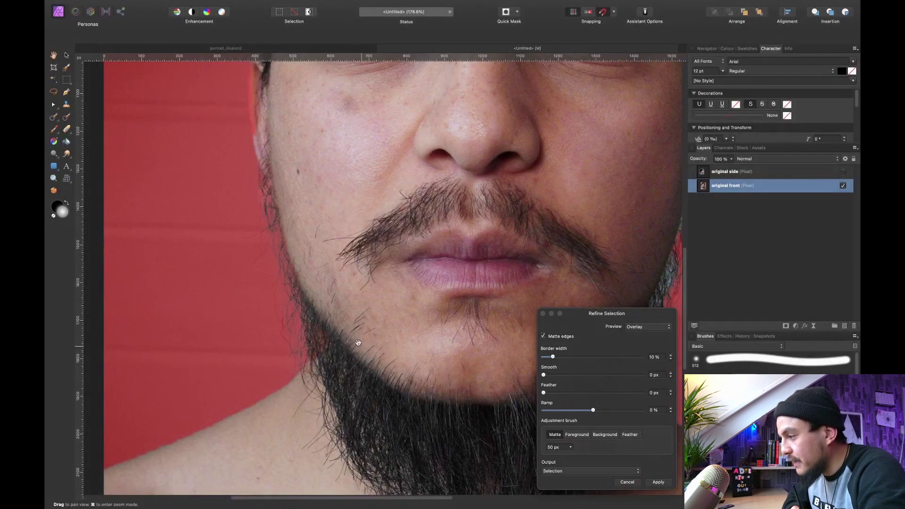
pyautogui.press('space')
pyautogui.moveTo(396, 287); pyautogui.dragTo(154, 217)
pyautogui.moveTo(408, 307)
pyautogui.mouseDown()
pyautogui.moveTo(398, 247)
pyautogui.moveTo(419, 220)
pyautogui.moveTo(448, 121)
pyautogui.moveTo(442, 226)
pyautogui.mouseUp()
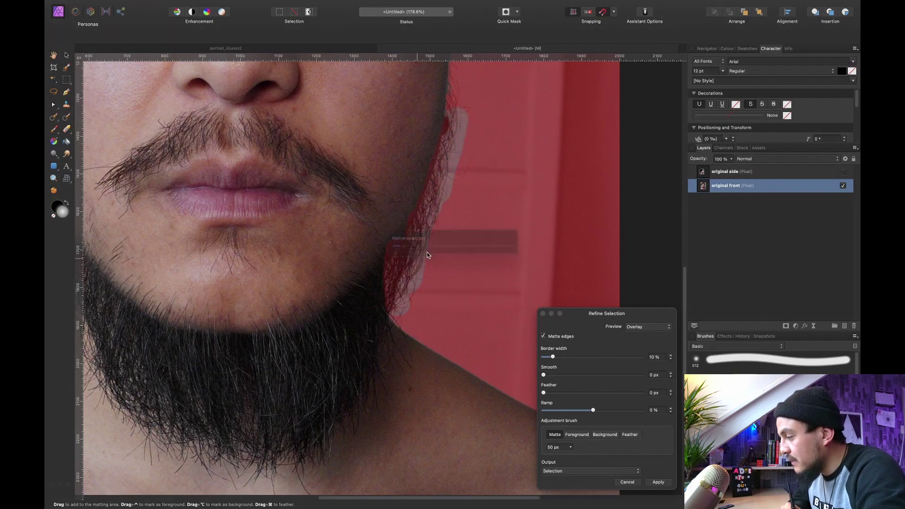
pyautogui.scroll(10, 395, 228)
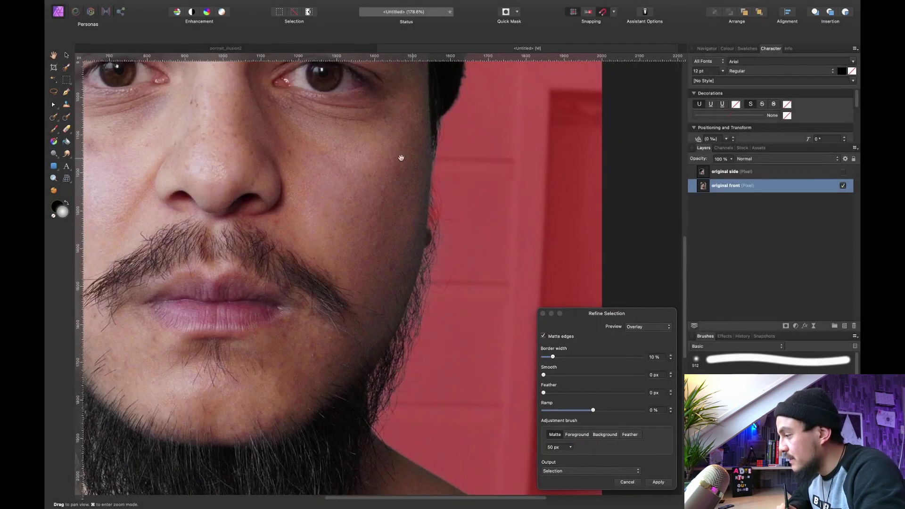
pyautogui.hscroll(-10, 366, 206)
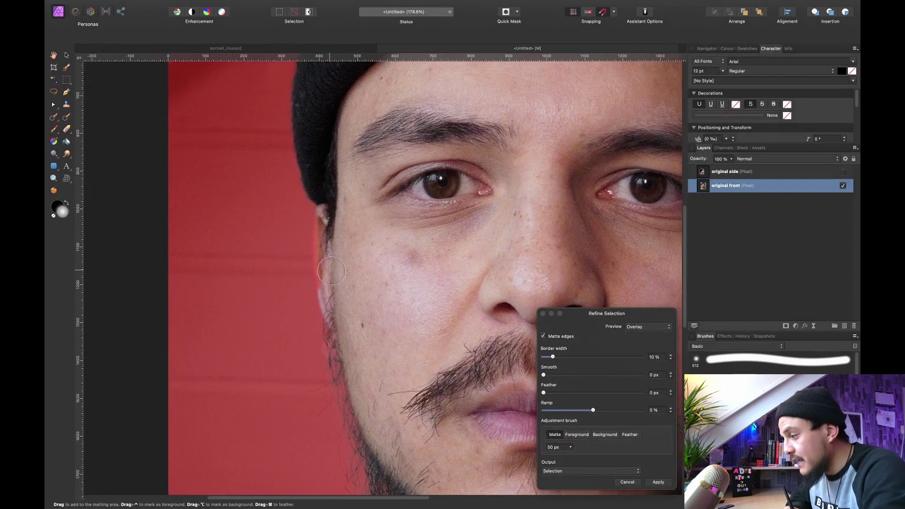
# - Mark the cheek edge as definite foreground and fit the portrait in view
pyautogui.click(584, 435)
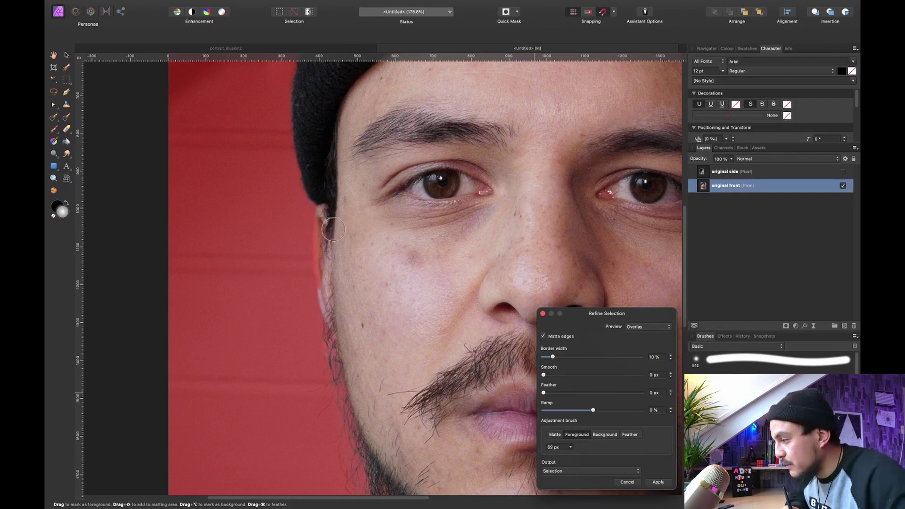
pyautogui.moveTo(321, 216); pyautogui.dragTo(317, 238)
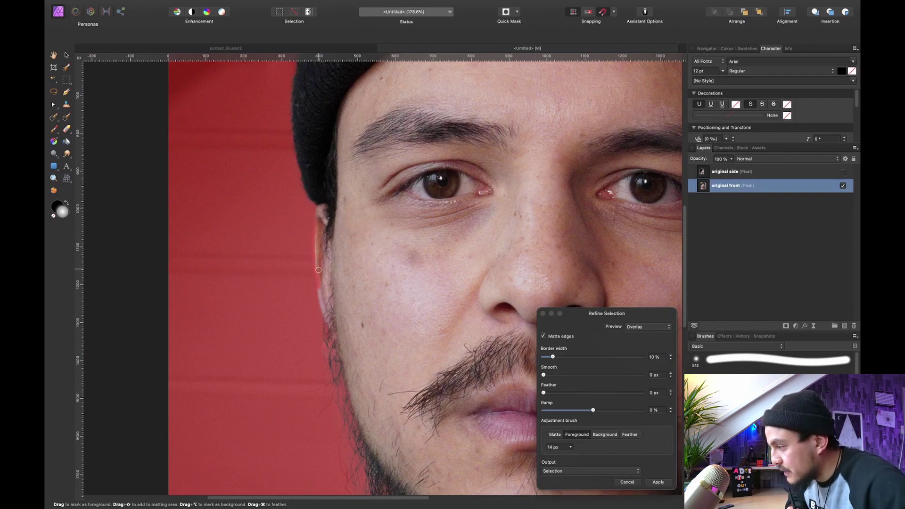
pyautogui.moveTo(322, 297); pyautogui.dragTo(338, 257)
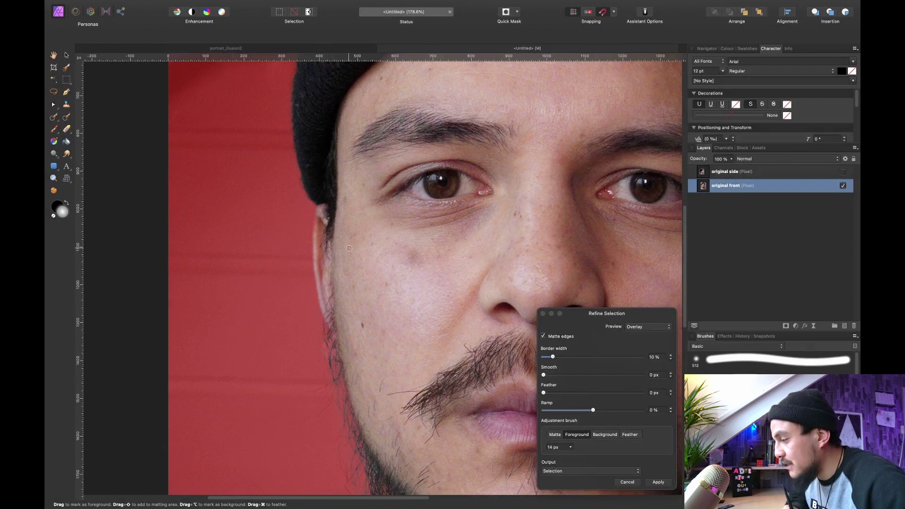
pyautogui.moveTo(349, 247); pyautogui.dragTo(359, 254)
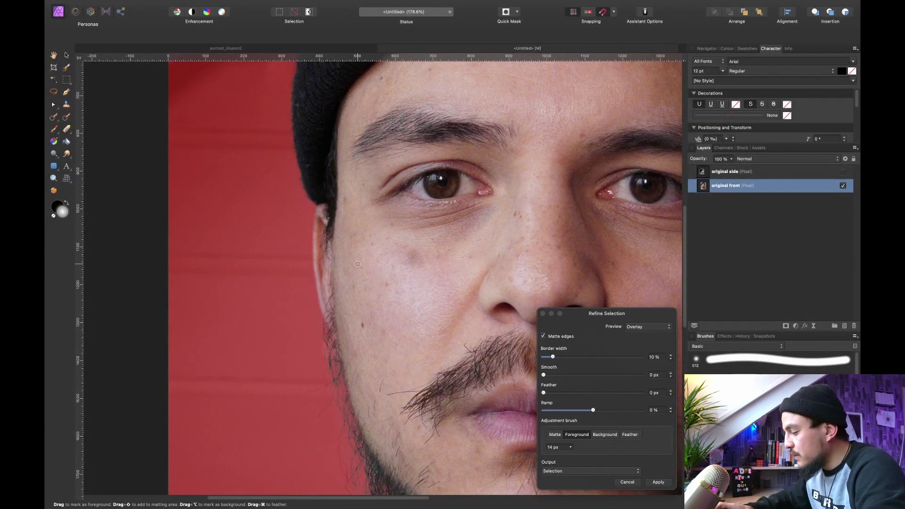
pyautogui.press('super+0')
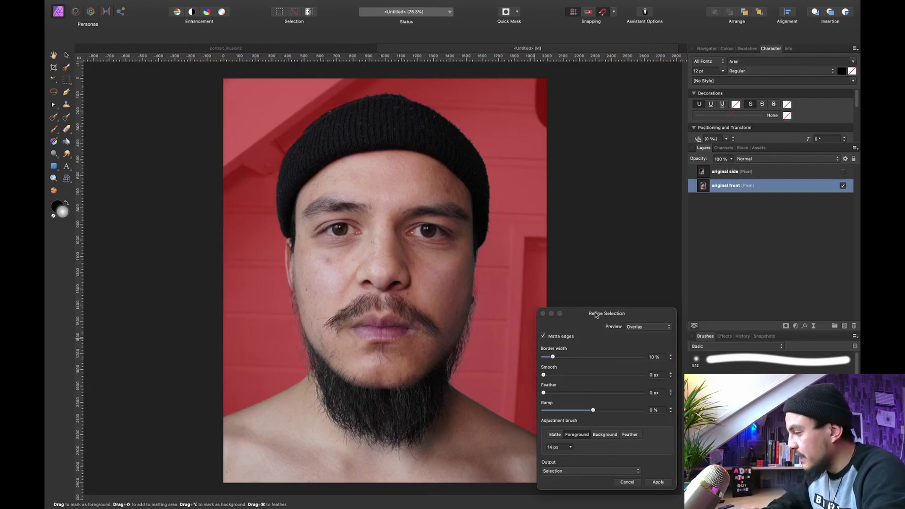
# - Preview the refined cutout as Black matte, White matte and Black and white
pyautogui.click(648, 326)
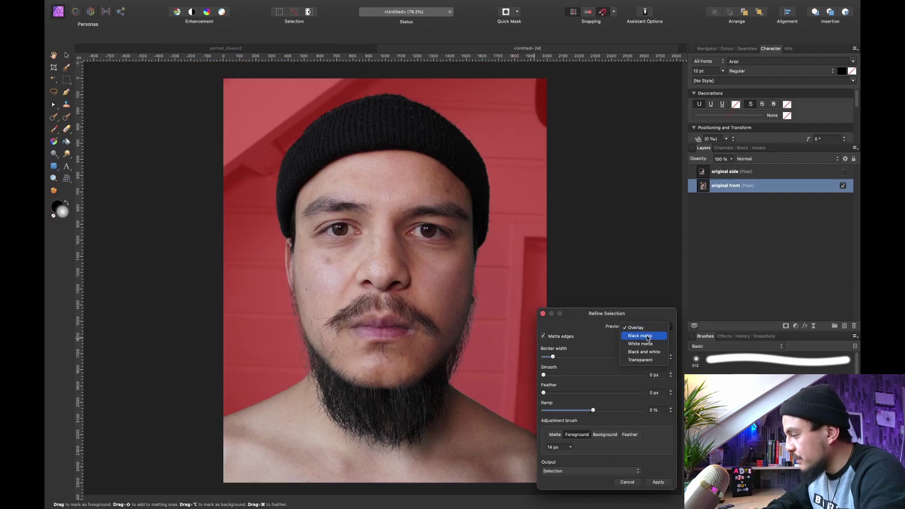
pyautogui.click(645, 335)
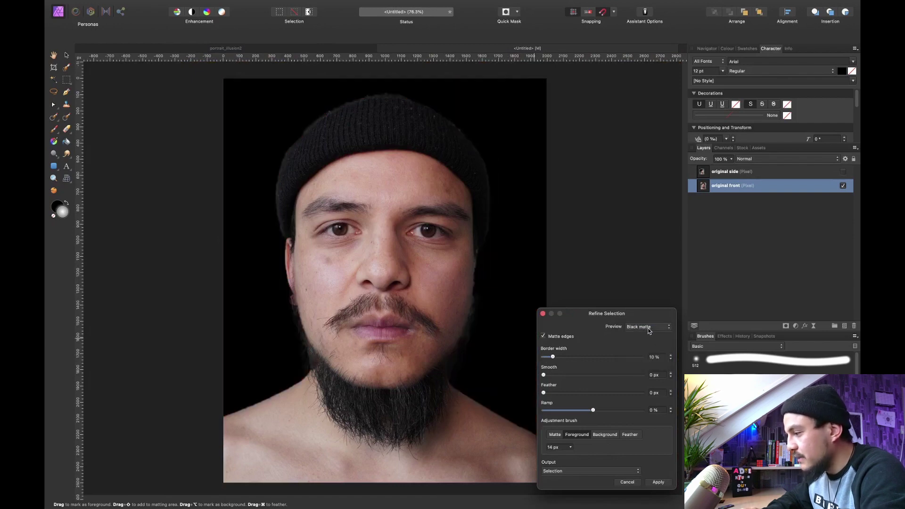
pyautogui.click(648, 330)
pyautogui.click(648, 335)
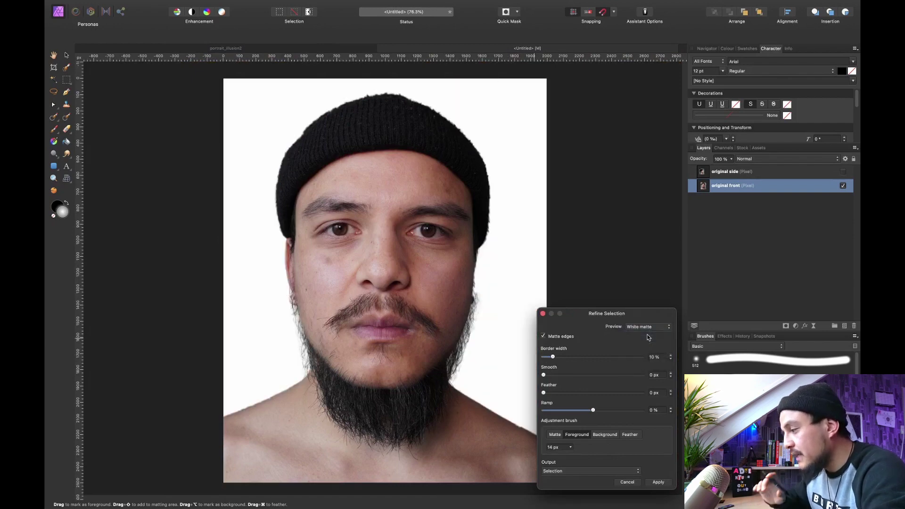
pyautogui.click(648, 328)
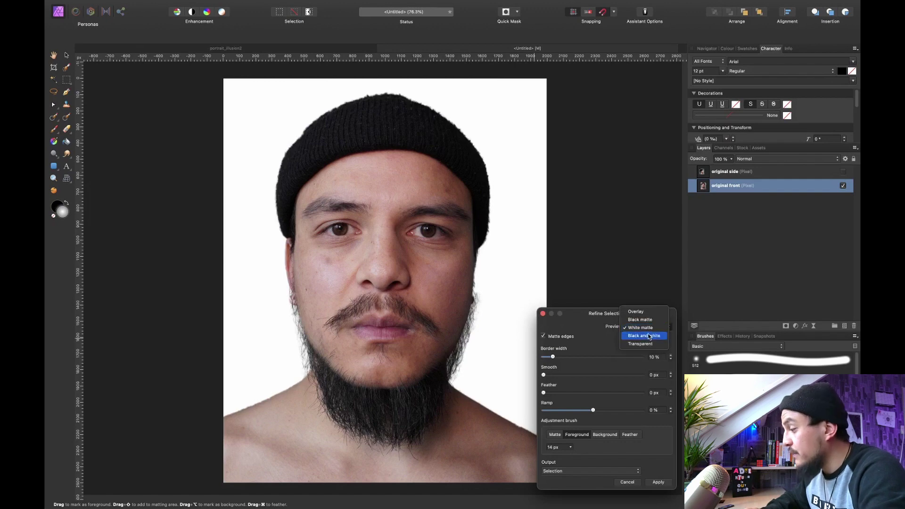
pyautogui.click(648, 335)
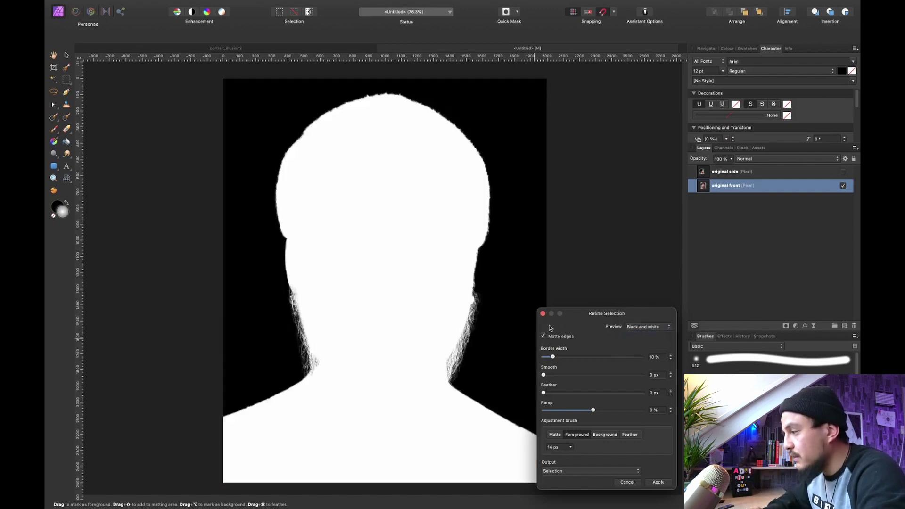
# - Apply the refinement, mask the front portrait to the selection, and show the side profile
pyautogui.click(660, 483)
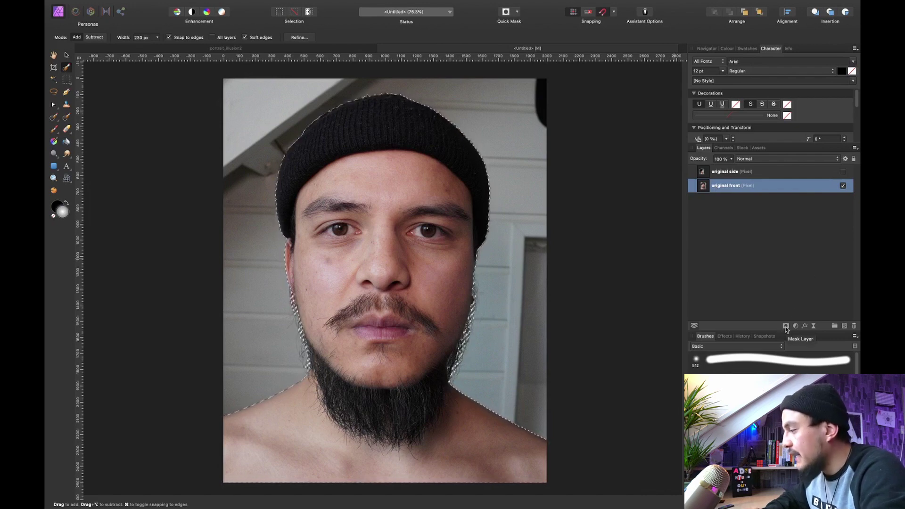
pyautogui.click(785, 326)
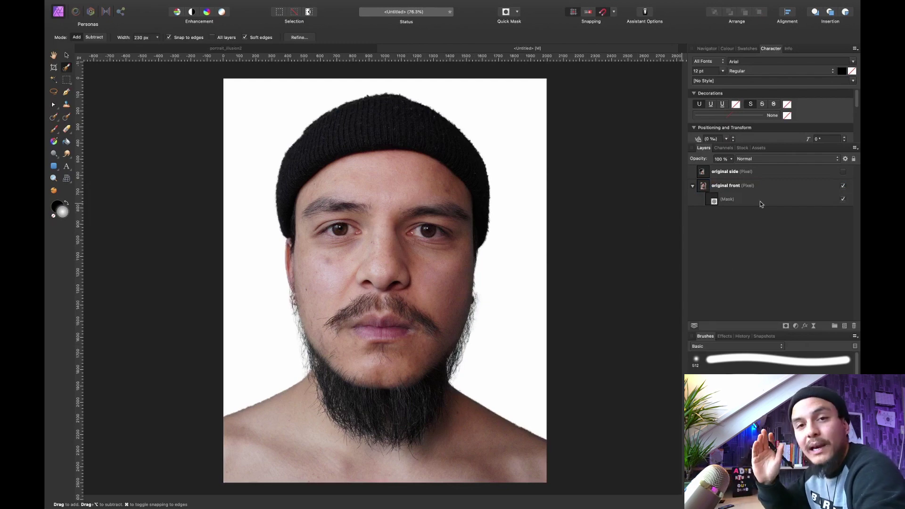
pyautogui.click(843, 173)
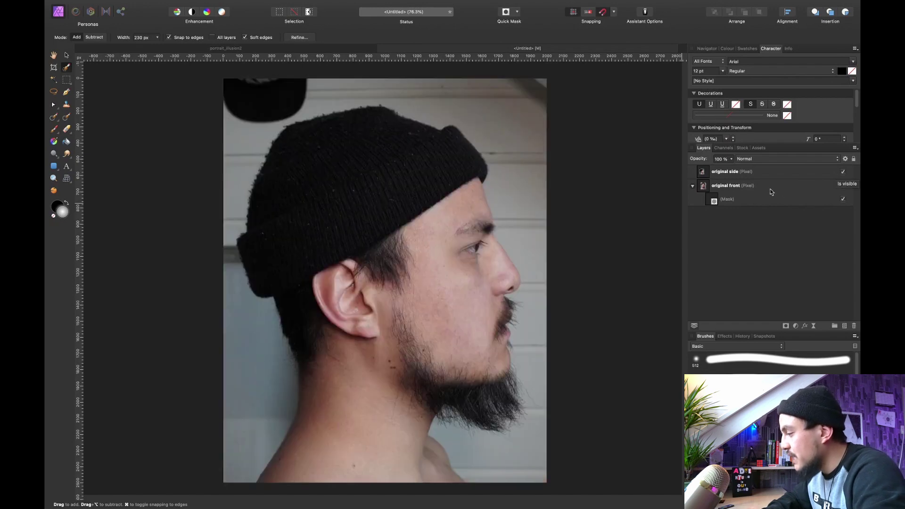
# - Set the side-profile layer to 55% opacity and move its face over the front face
pyautogui.click(785, 170)
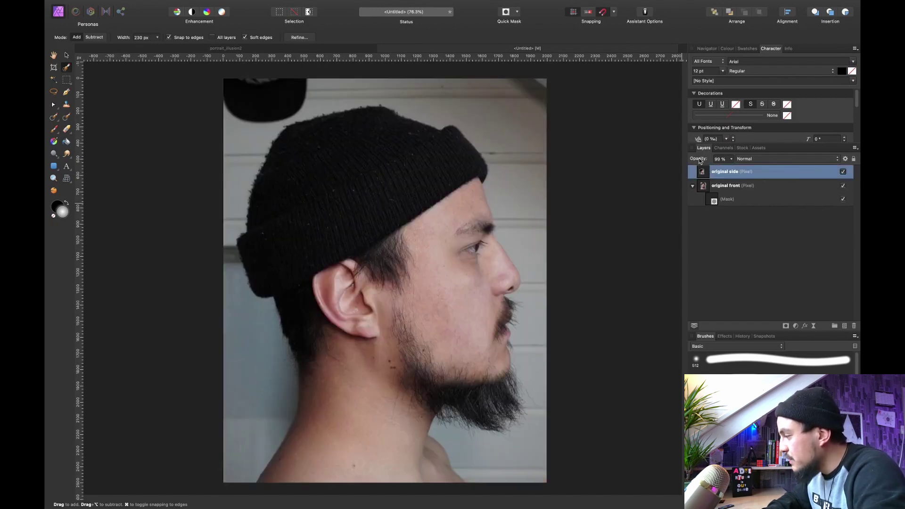
pyautogui.moveTo(700, 161); pyautogui.dragTo(682, 163)
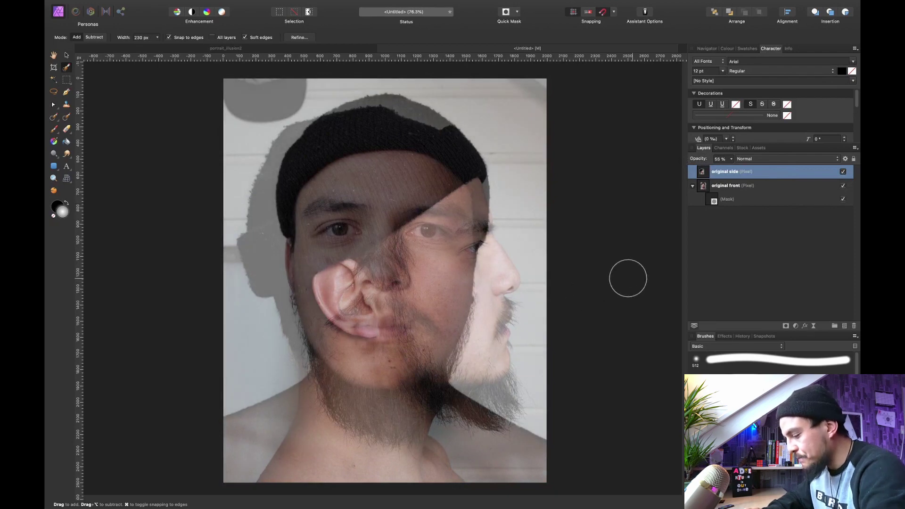
pyautogui.press('v')
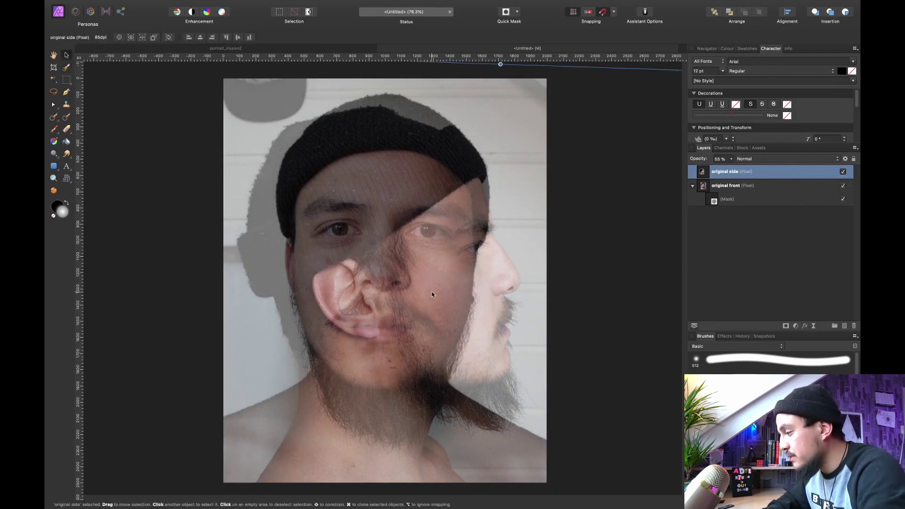
pyautogui.moveTo(485, 288); pyautogui.dragTo(358, 276)
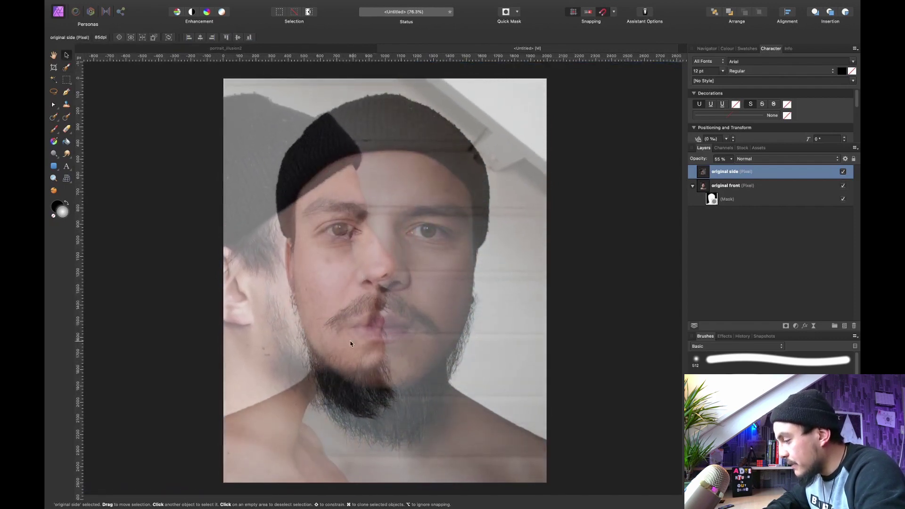
pyautogui.scroll(5, 354, 333)
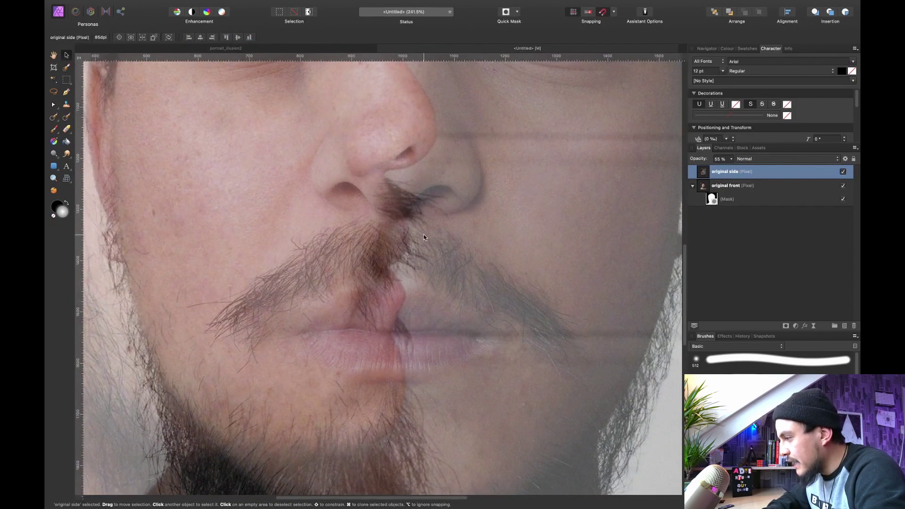
pyautogui.scroll(4, 421, 237)
pyautogui.scroll(4, 405, 228)
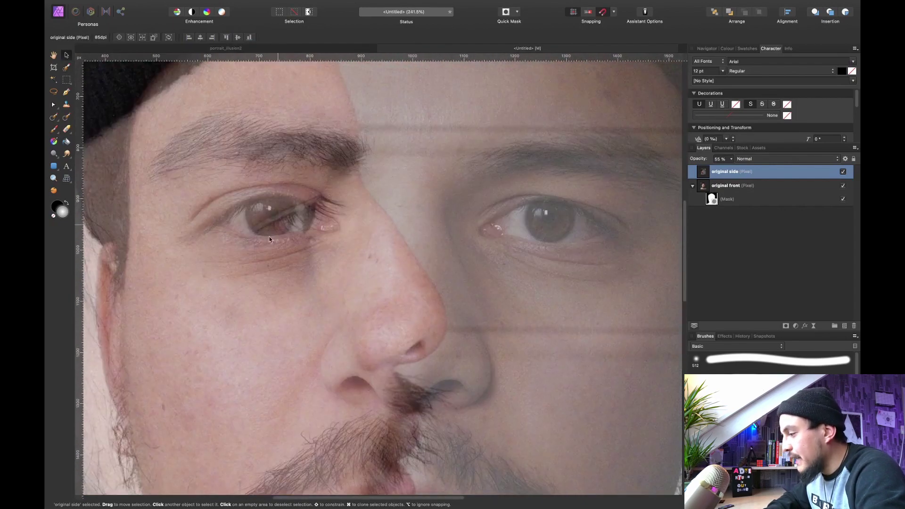
pyautogui.scroll(-6, 304, 223)
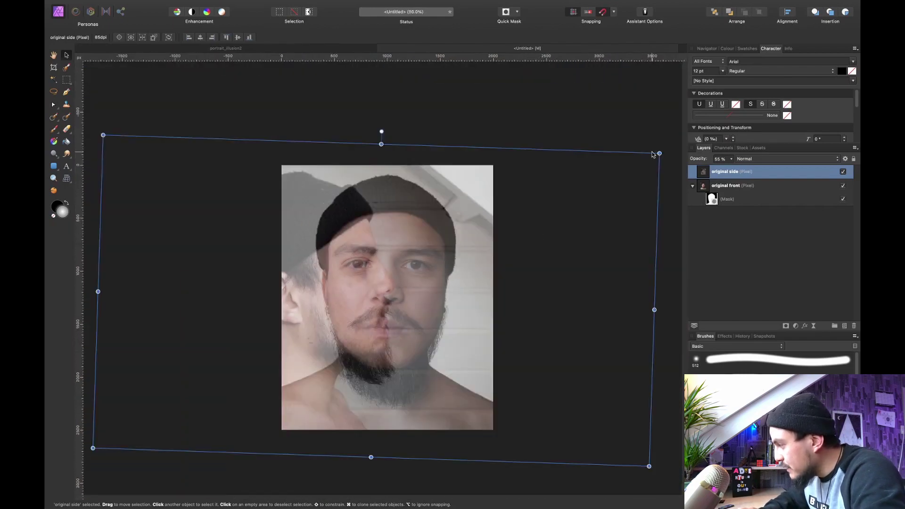
# - Enlarge the side-profile photo over the front face with its corner handle
pyautogui.moveTo(659, 154)
pyautogui.mouseDown()
pyautogui.moveTo(680, 134)
pyautogui.moveTo(607, 186)
pyautogui.moveTo(653, 153)
pyautogui.mouseUp()
pyautogui.scroll(4, 313, 270)
pyautogui.hscroll(-4, 314, 269)
pyautogui.scroll(-2, 314, 269)
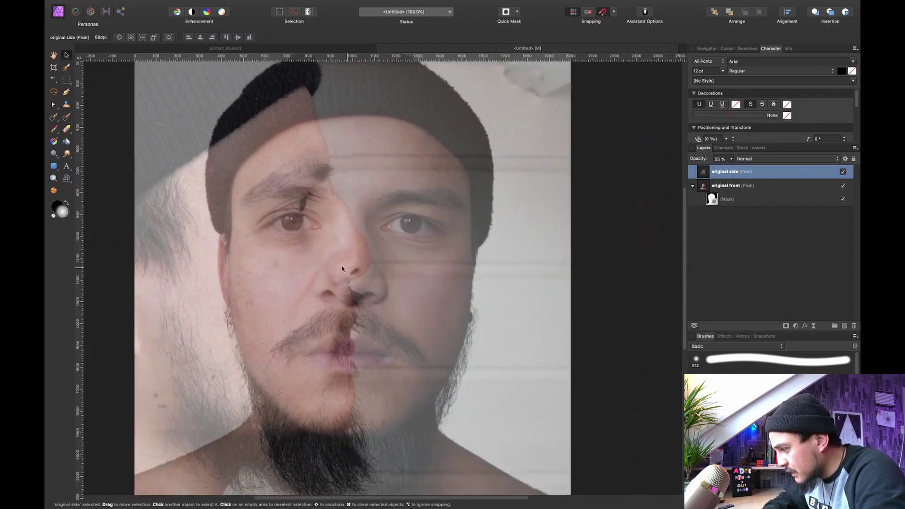
# - Shift and tilt the side profile to align nostril and mouth, then restore 100% opacity
pyautogui.moveTo(354, 270); pyautogui.dragTo(311, 262)
pyautogui.moveTo(315, 327); pyautogui.dragTo(345, 356)
pyautogui.scroll(5, 345, 357)
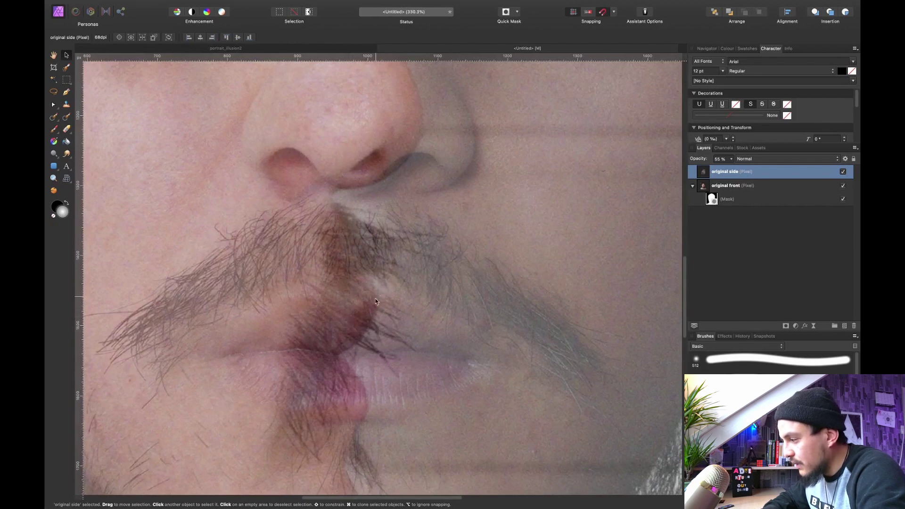
pyautogui.moveTo(355, 332); pyautogui.dragTo(346, 335)
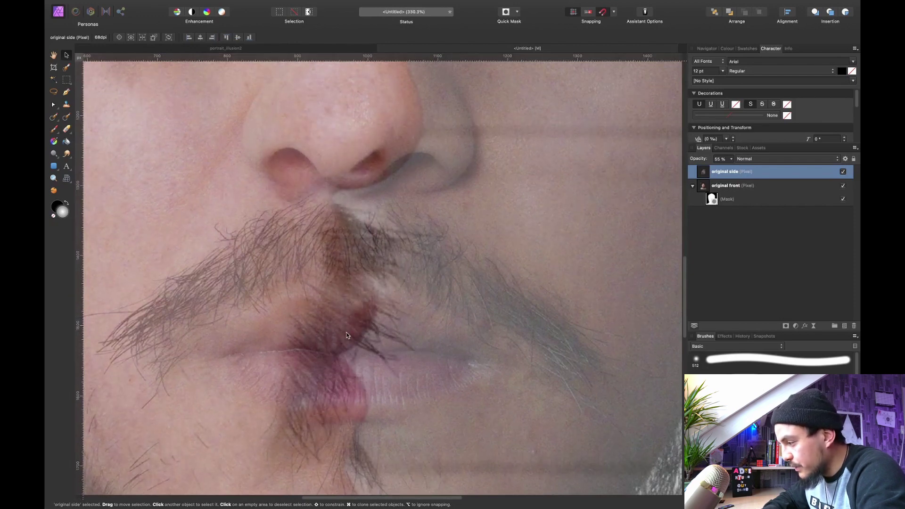
pyautogui.scroll(4, 336, 329)
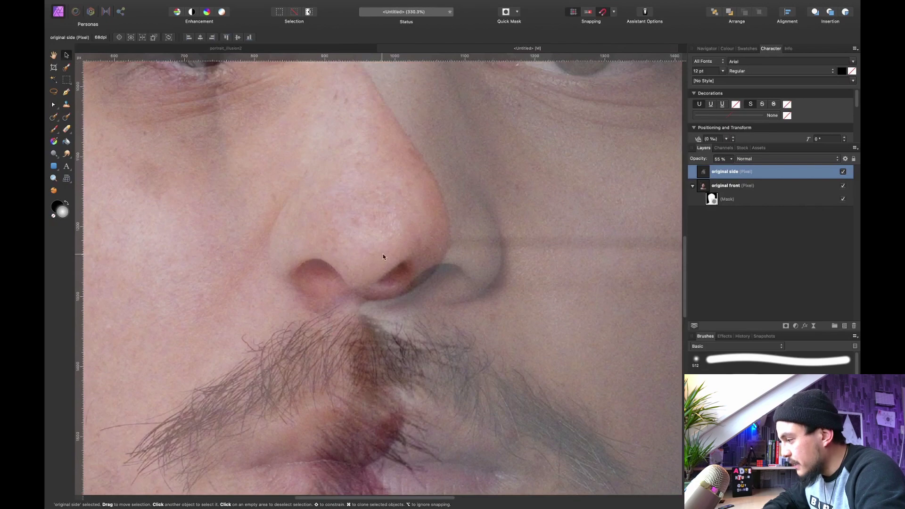
pyautogui.scroll(5, 394, 198)
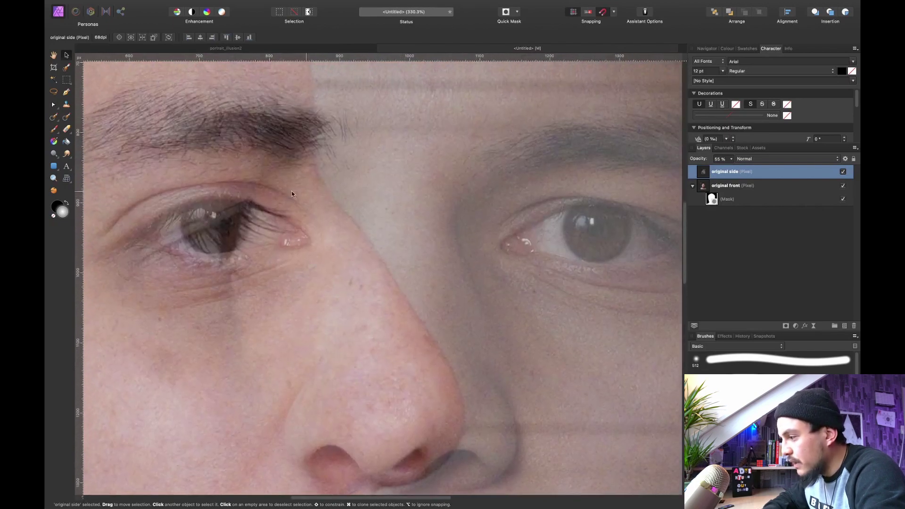
pyautogui.scroll(5, 264, 249)
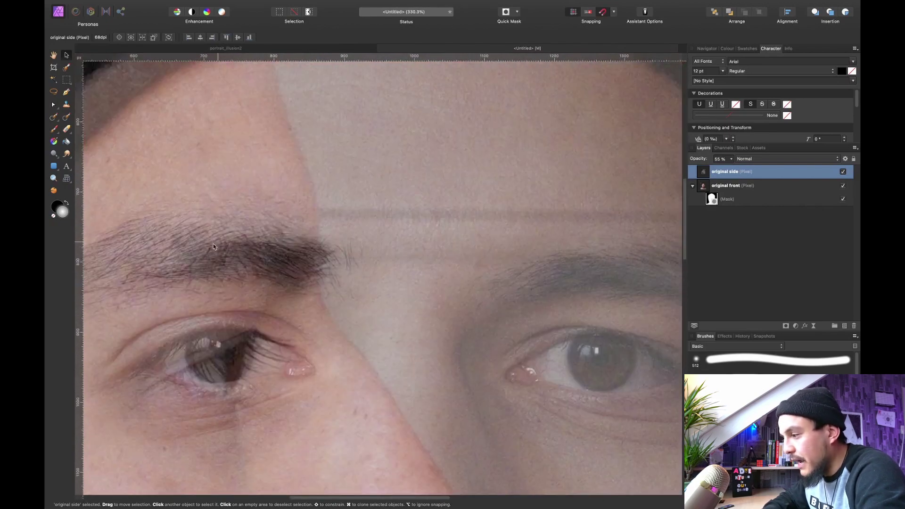
pyautogui.press('super+0')
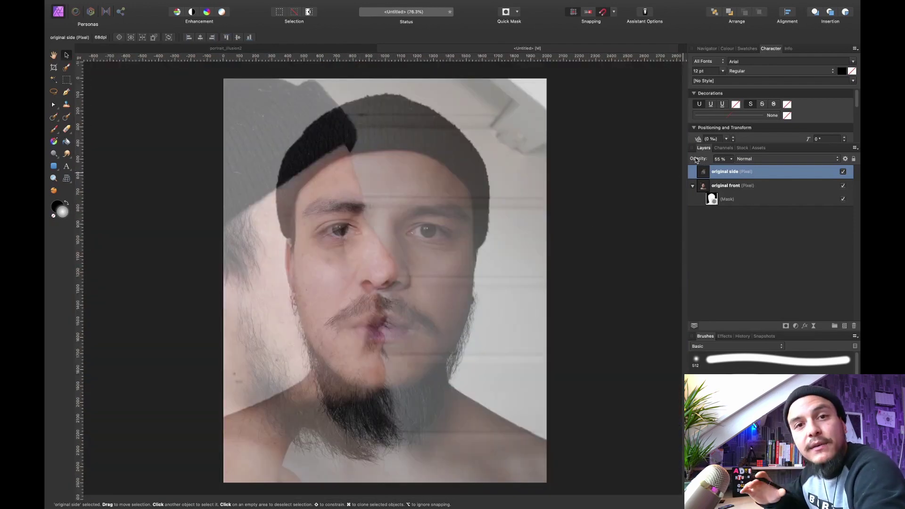
pyautogui.press('0')
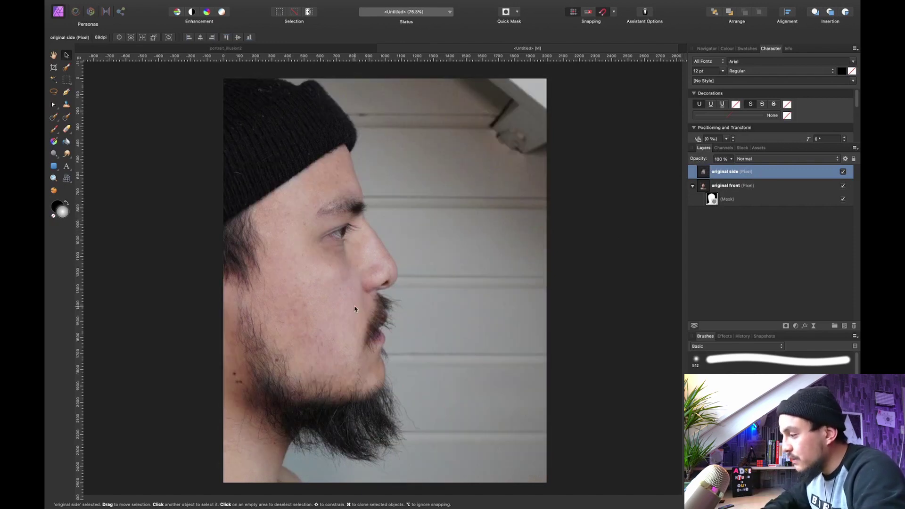
# - Paint a selection over the side profile's beanie, nose, lips and beard, then open Refine
pyautogui.press('w')
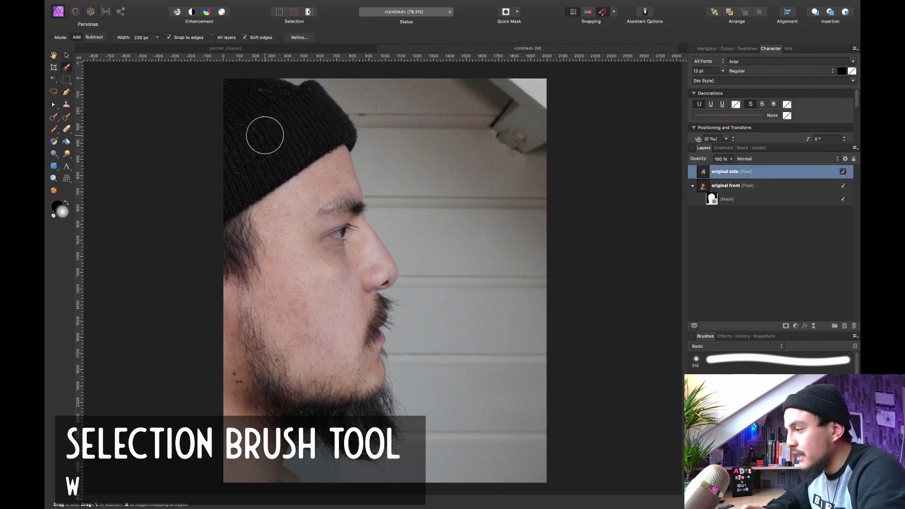
pyautogui.moveTo(262, 135)
pyautogui.mouseDown()
pyautogui.moveTo(316, 150)
pyautogui.moveTo(313, 231)
pyautogui.moveTo(305, 178)
pyautogui.moveTo(267, 293)
pyautogui.moveTo(257, 246)
pyautogui.moveTo(254, 458)
pyautogui.moveTo(279, 376)
pyautogui.moveTo(318, 371)
pyautogui.moveTo(352, 413)
pyautogui.moveTo(352, 265)
pyautogui.mouseUp()
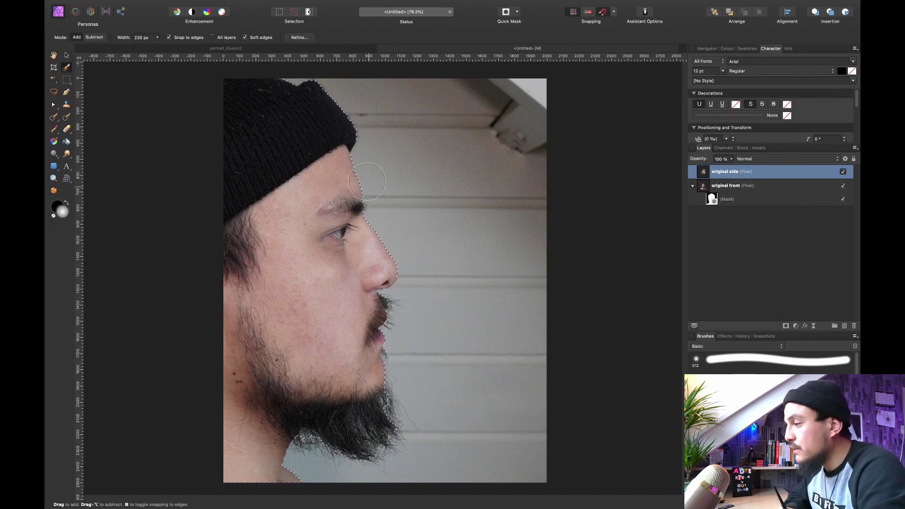
pyautogui.click(308, 40)
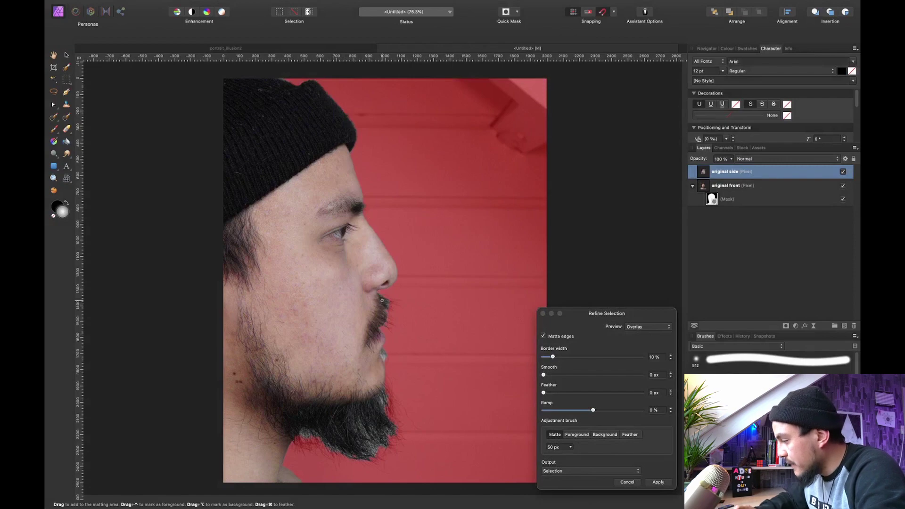
# - Matte the moustache, ear and beard edges using a 38 px, then 135 px brush
pyautogui.scroll(5, 381, 299)
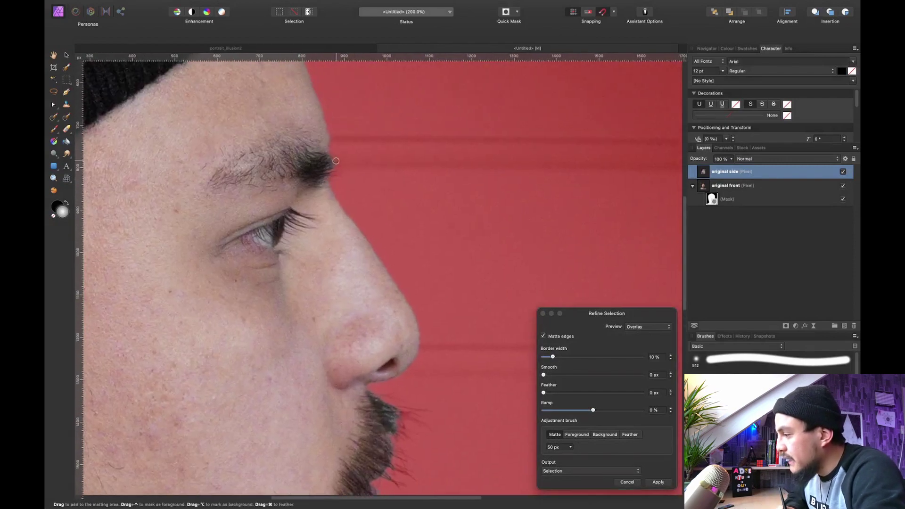
pyautogui.press('[')
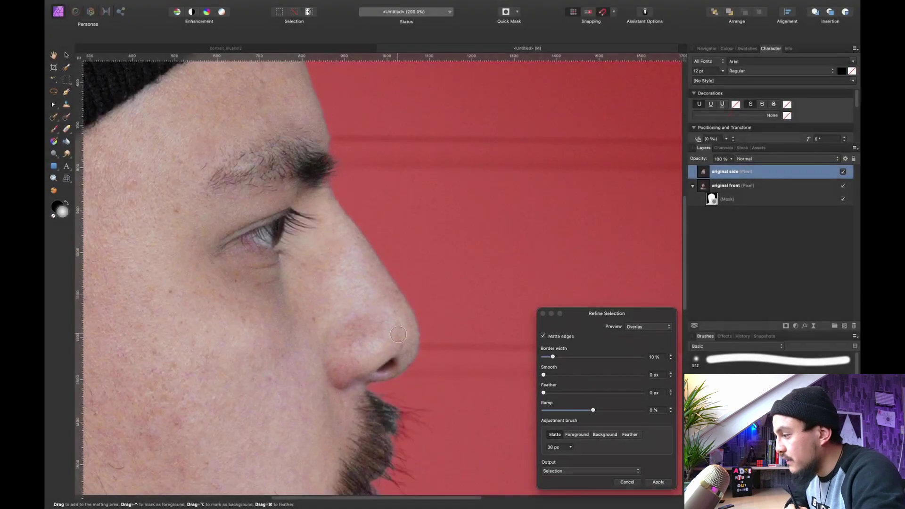
pyautogui.moveTo(401, 415)
pyautogui.mouseDown()
pyautogui.moveTo(372, 184)
pyautogui.moveTo(394, 188)
pyautogui.mouseUp()
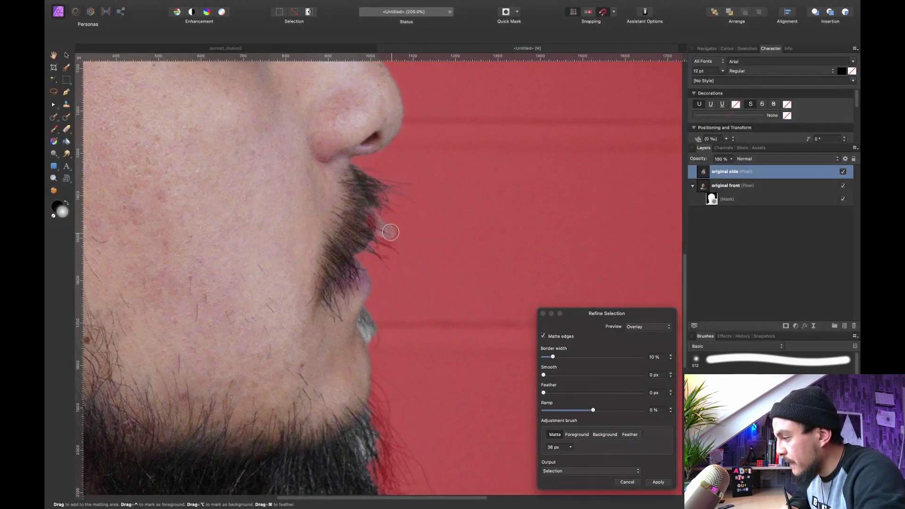
pyautogui.moveTo(390, 231)
pyautogui.mouseDown()
pyautogui.moveTo(373, 242)
pyautogui.moveTo(383, 250)
pyautogui.mouseUp()
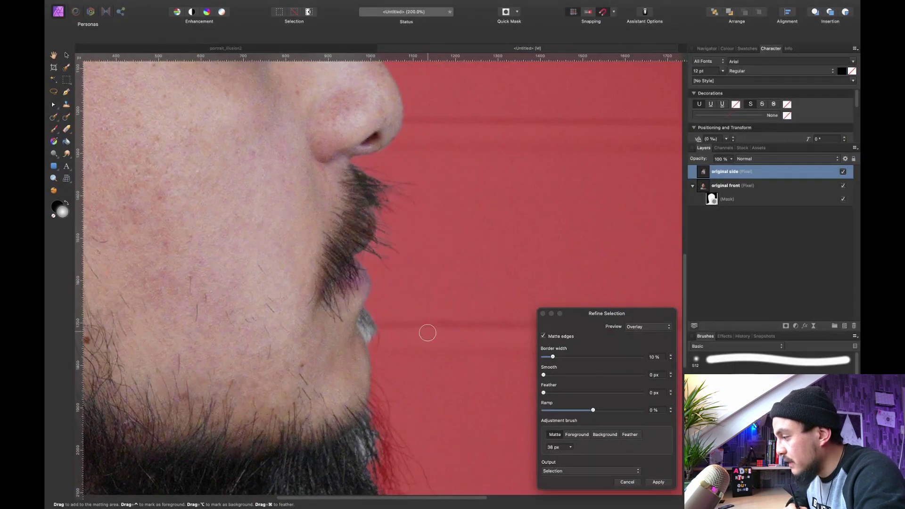
pyautogui.moveTo(427, 333); pyautogui.dragTo(406, 218)
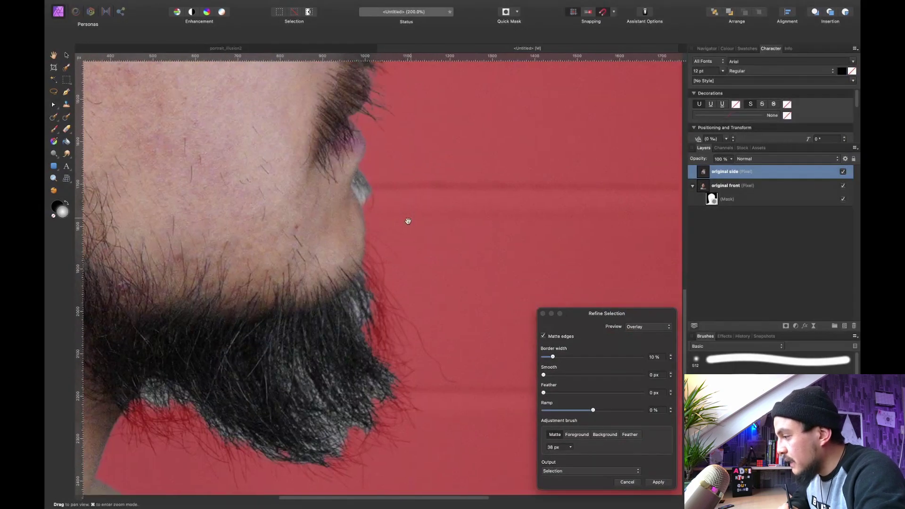
pyautogui.moveTo(358, 175); pyautogui.dragTo(384, 214)
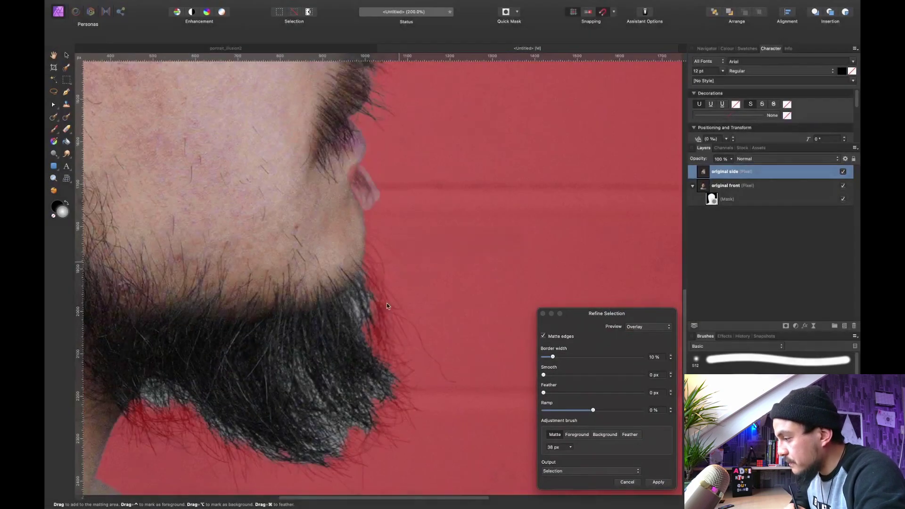
pyautogui.scroll(-5, 408, 273)
pyautogui.press(']')
pyautogui.press(']')
pyautogui.press(']')
pyautogui.press(']')
pyautogui.moveTo(414, 189)
pyautogui.mouseDown()
pyautogui.moveTo(439, 222)
pyautogui.moveTo(431, 258)
pyautogui.moveTo(391, 228)
pyautogui.moveTo(389, 314)
pyautogui.moveTo(347, 249)
pyautogui.moveTo(346, 329)
pyautogui.moveTo(289, 295)
pyautogui.moveTo(274, 318)
pyautogui.moveTo(247, 262)
pyautogui.moveTo(240, 292)
pyautogui.moveTo(201, 273)
pyautogui.moveTo(186, 321)
pyautogui.moveTo(268, 261)
pyautogui.mouseUp()
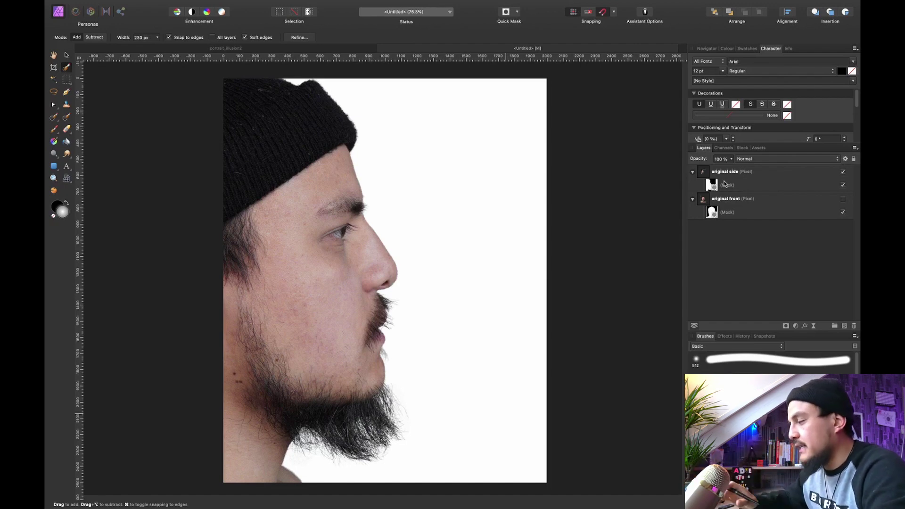
# - Make the original front layer visible again beneath the side profile
pyautogui.click(843, 200)
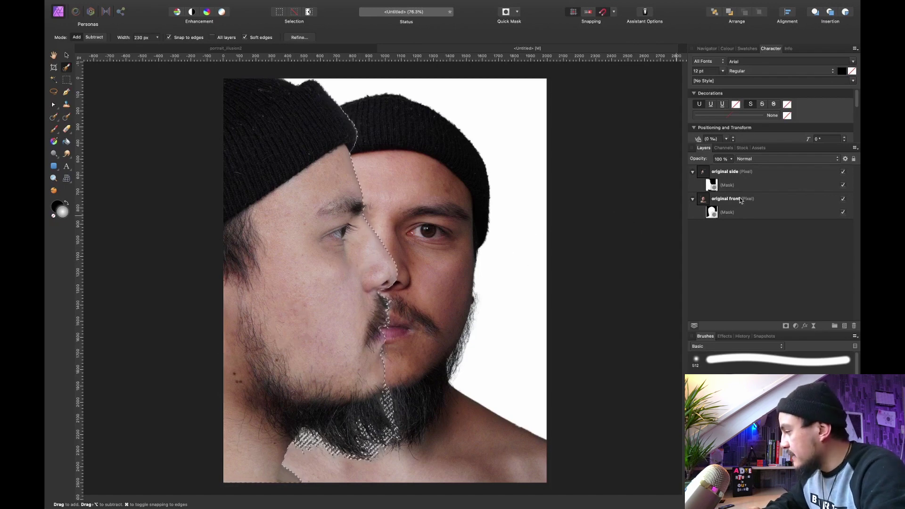
# - Hide the side layer and mask the original front layer with the profile selection
pyautogui.click(733, 199)
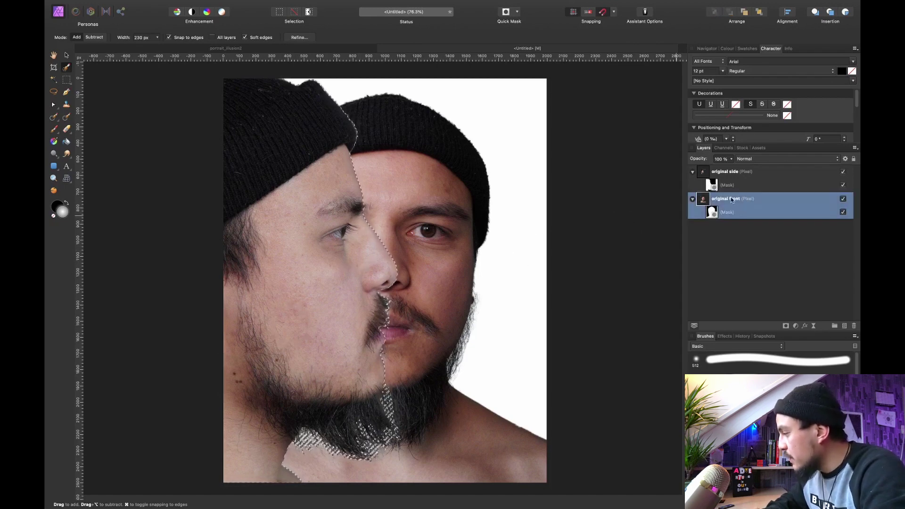
pyautogui.click(843, 172)
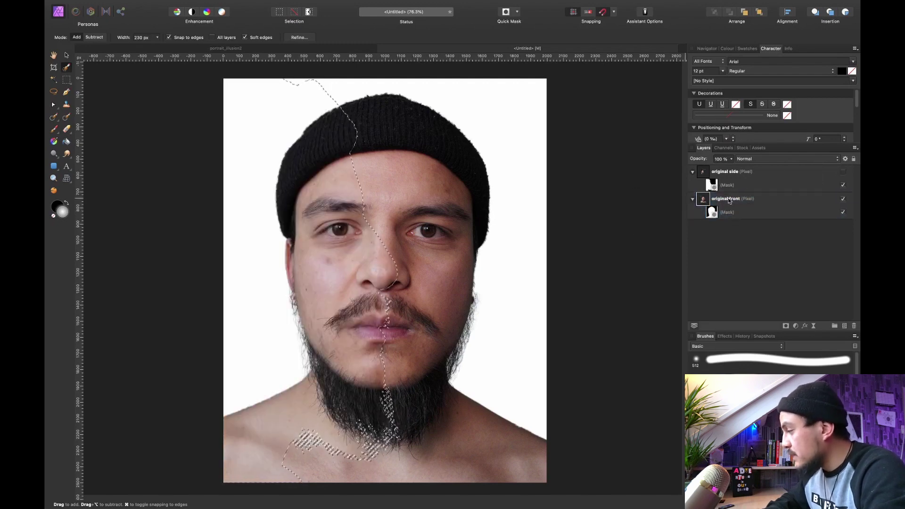
pyautogui.doubleClick(745, 198)
pyautogui.press('Return')
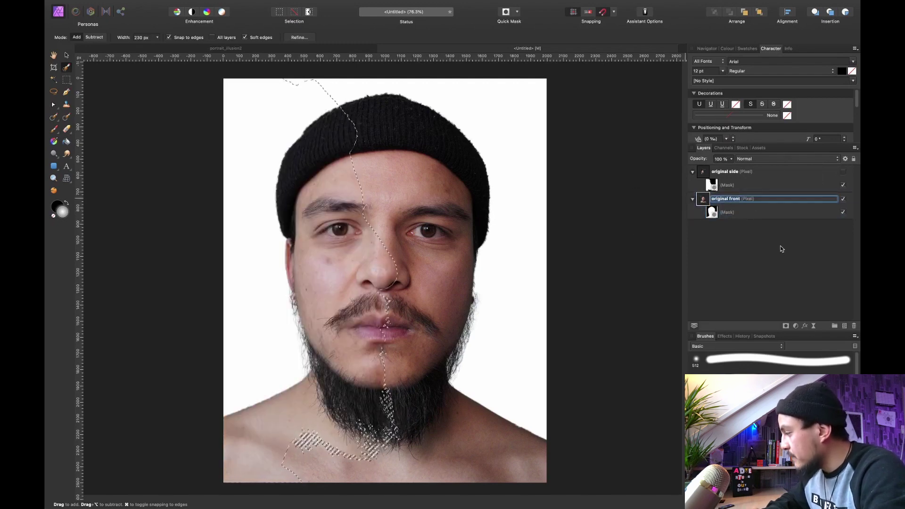
pyautogui.click(786, 326)
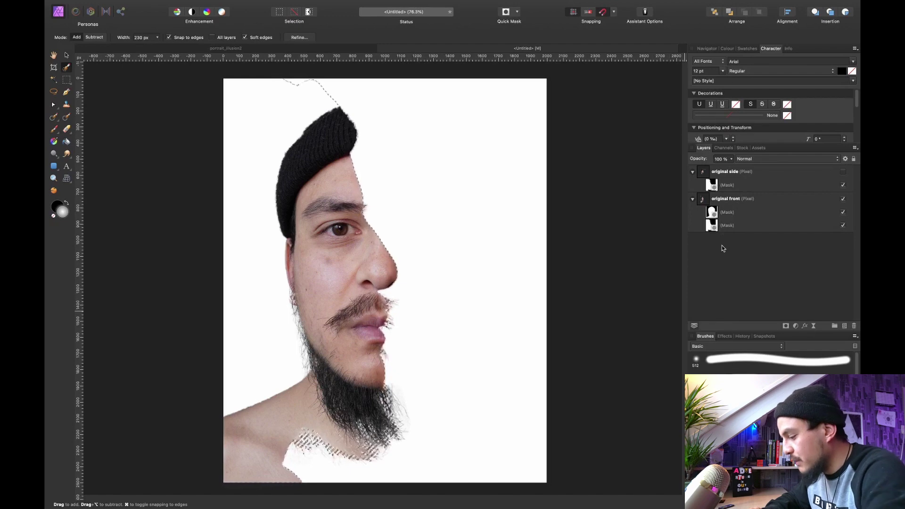
# - Deselect, then inspect the front face's mask around the beard and chin edges
pyautogui.press('super+d')
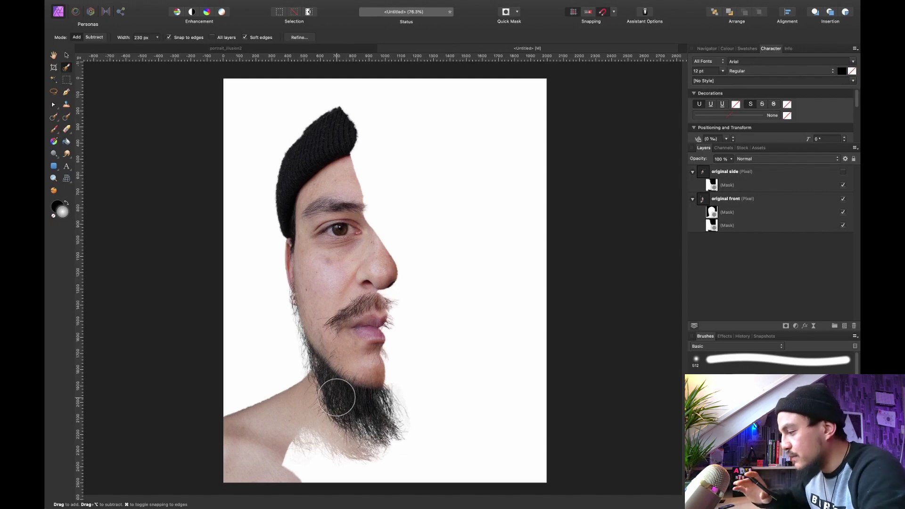
pyautogui.scroll(1, 377, 337)
pyautogui.scroll(5, 375, 337)
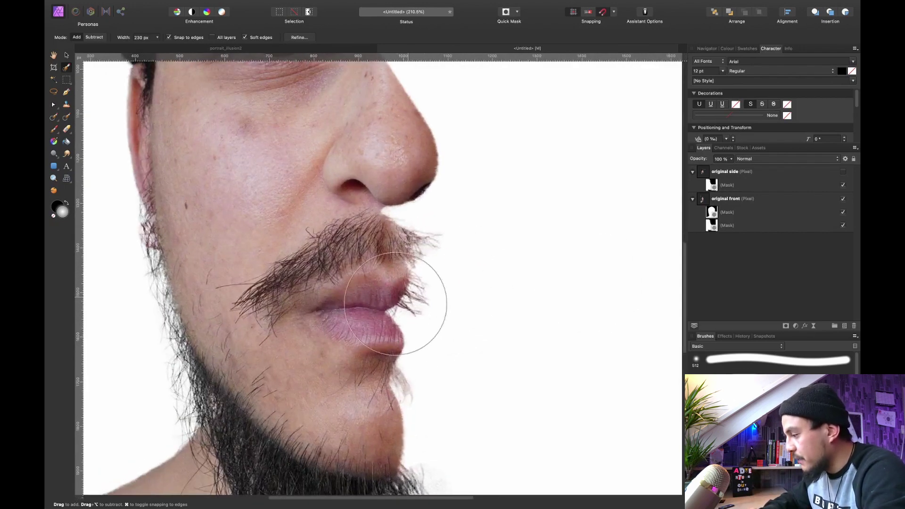
pyautogui.scroll(-2, 393, 343)
pyautogui.scroll(-3, 448, 259)
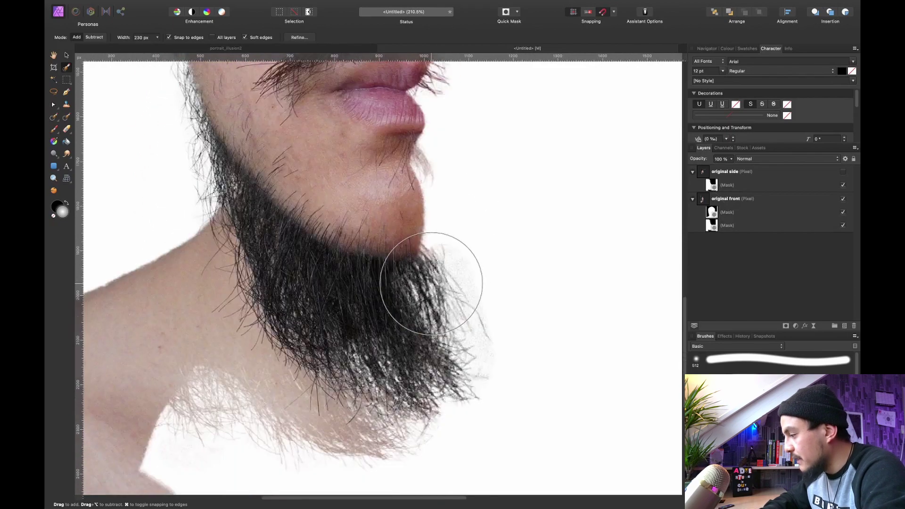
pyautogui.scroll(-2, 403, 262)
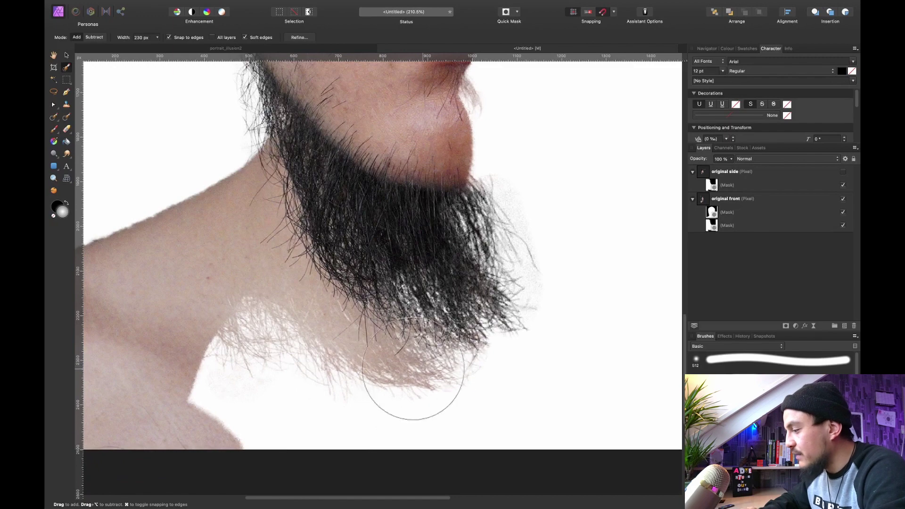
pyautogui.scroll(-2, 414, 292)
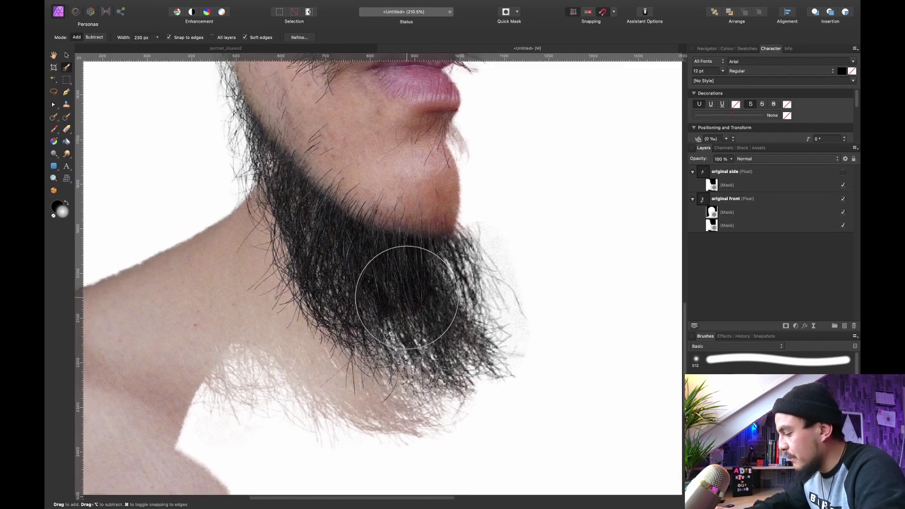
pyautogui.scroll(-5, 404, 297)
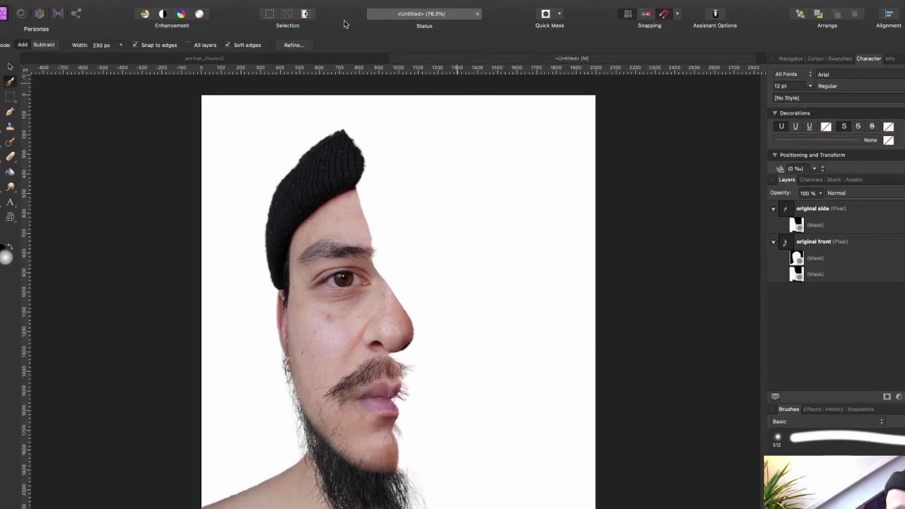
# - Add a new fill layer from the Layer menu and set its type to Elliptical gradient
pyautogui.moveTo(220, 3)
pyautogui.click(130, 6)
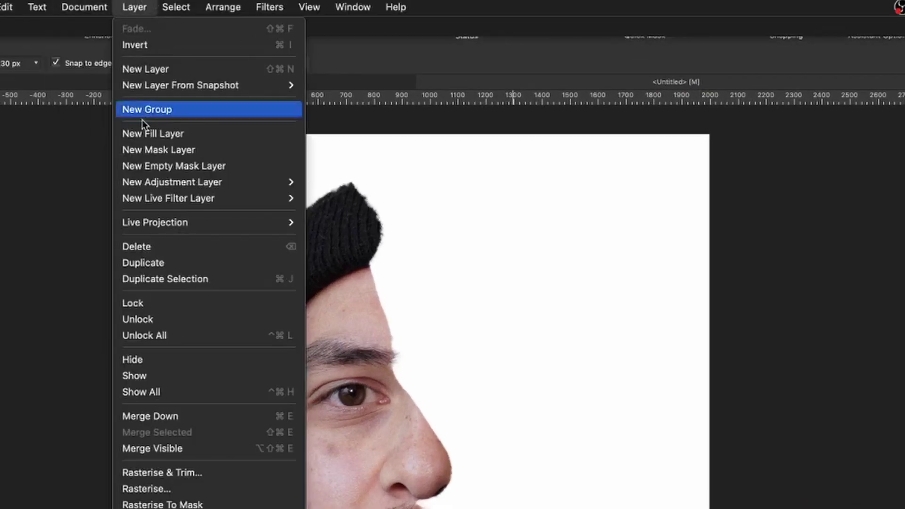
pyautogui.click(168, 135)
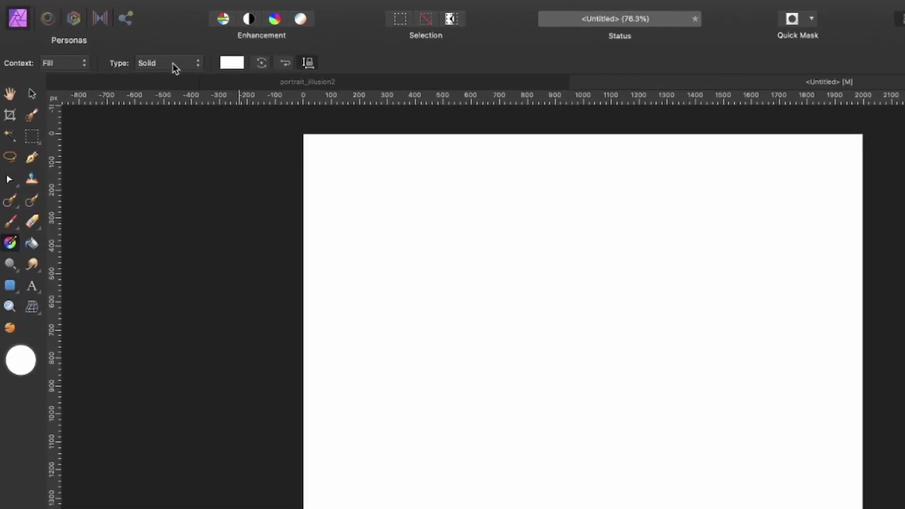
pyautogui.click(147, 38)
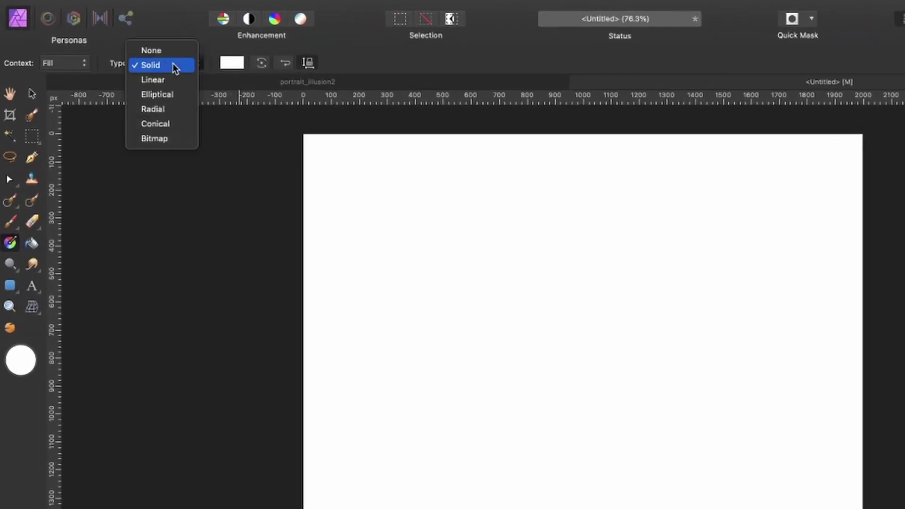
pyautogui.click(157, 94)
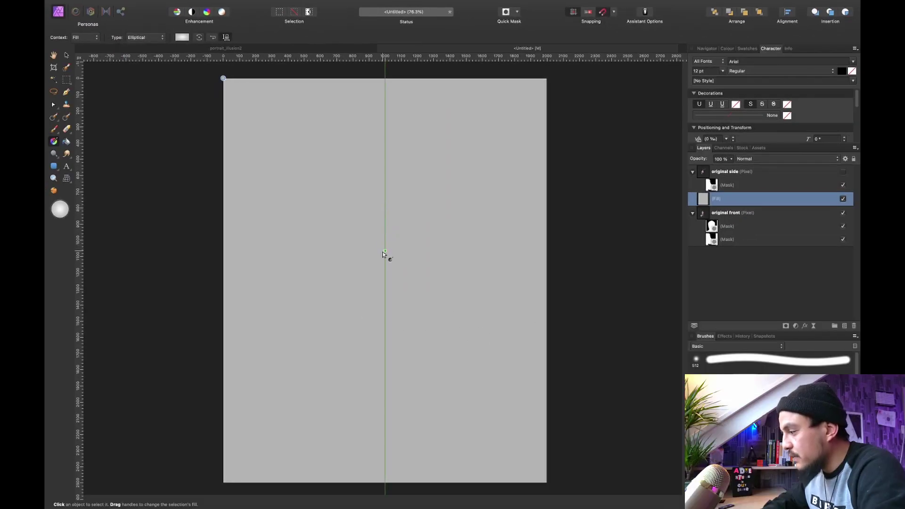
# - Centre the elliptical gradient on the canvas, adjust its width, and stretch it taller past the top
pyautogui.moveTo(383, 280)
pyautogui.mouseDown()
pyautogui.moveTo(383, 289)
pyautogui.moveTo(384, 281)
pyautogui.mouseUp()
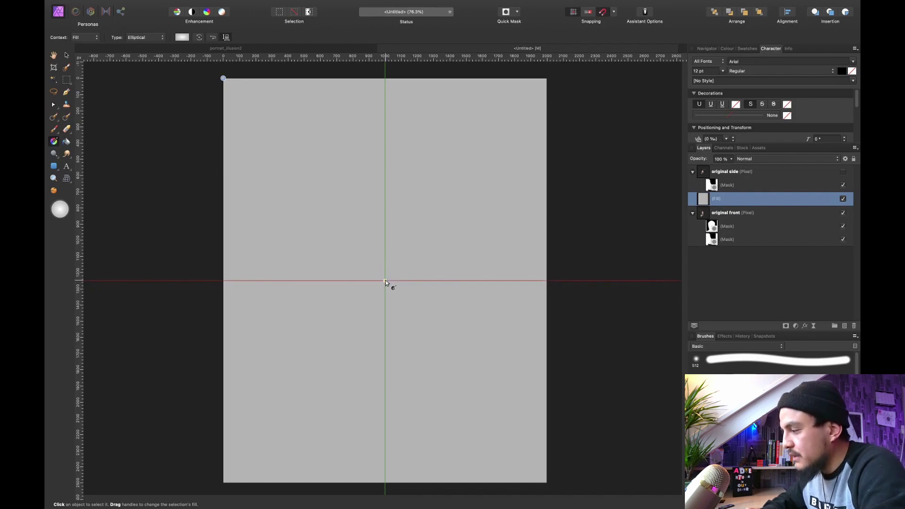
pyautogui.moveTo(385, 280); pyautogui.dragTo(385, 79)
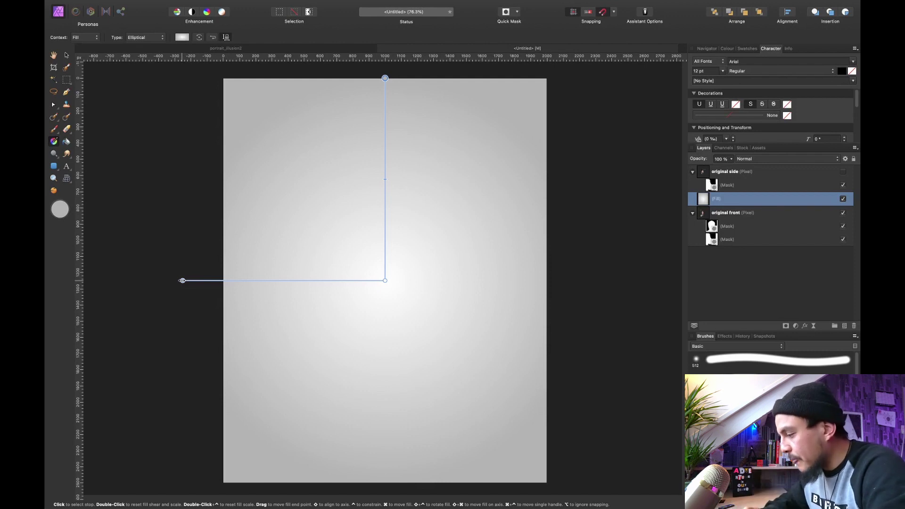
pyautogui.moveTo(182, 280); pyautogui.dragTo(234, 307)
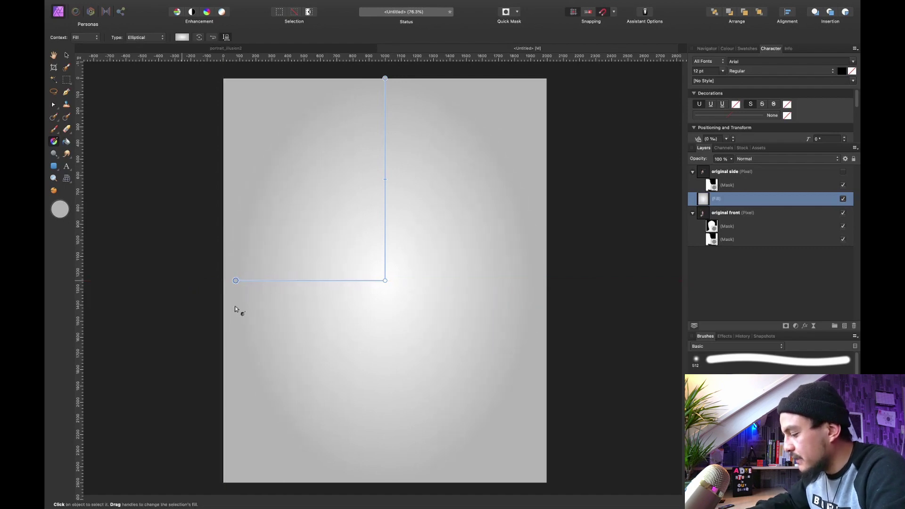
pyautogui.press('super+minus')
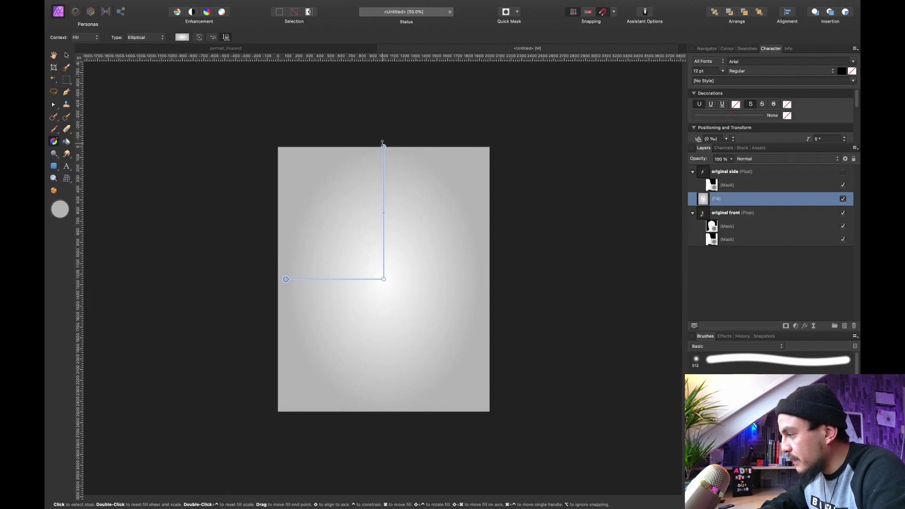
pyautogui.moveTo(383, 145); pyautogui.dragTo(383, 100)
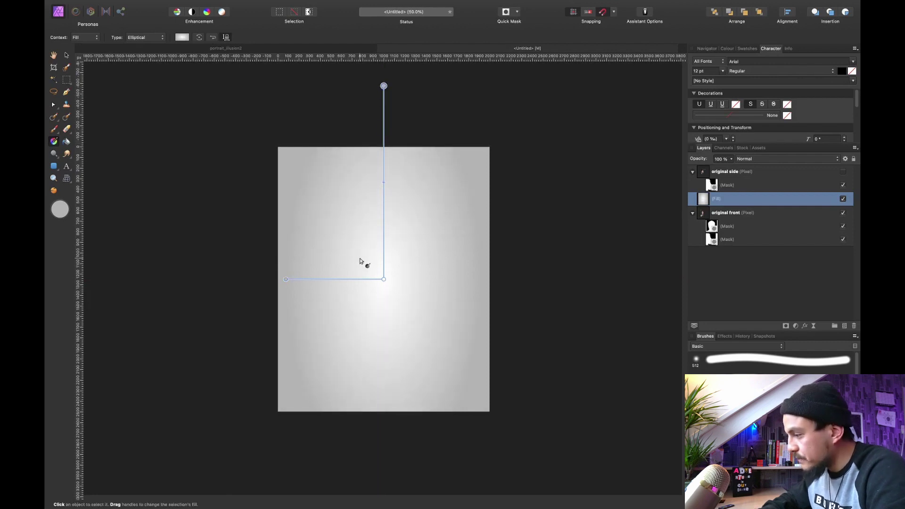
pyautogui.scroll(5, 361, 271)
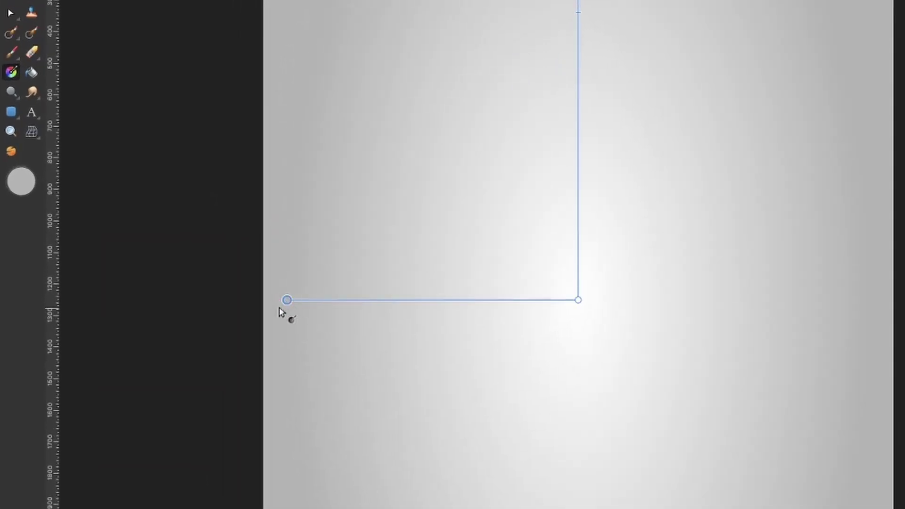
# - Lower the gradient's outer grey lightness from 70 to 50 in the Colour Chooser
pyautogui.click(20, 187)
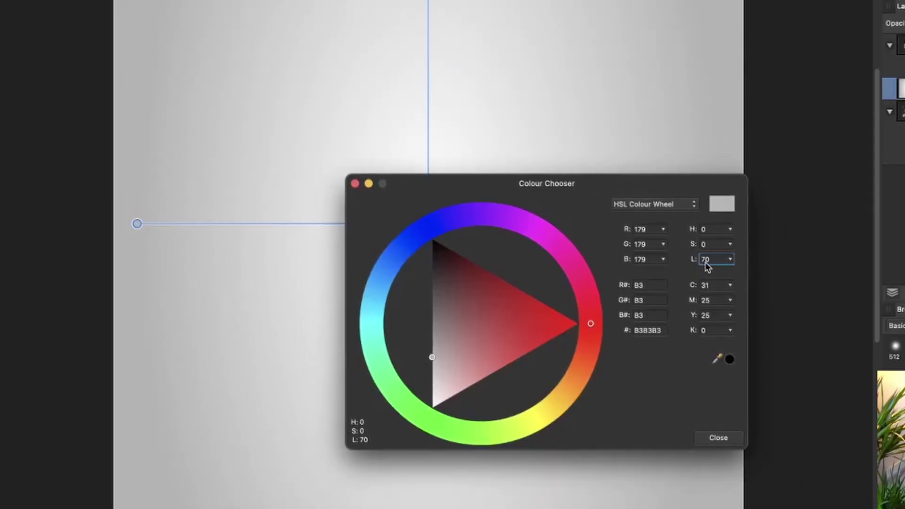
pyautogui.click(729, 260)
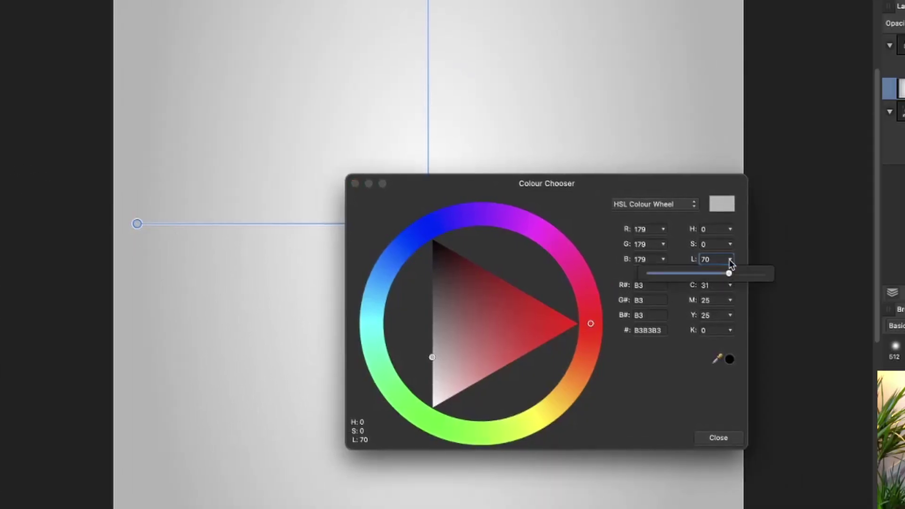
pyautogui.moveTo(729, 278); pyautogui.dragTo(707, 281)
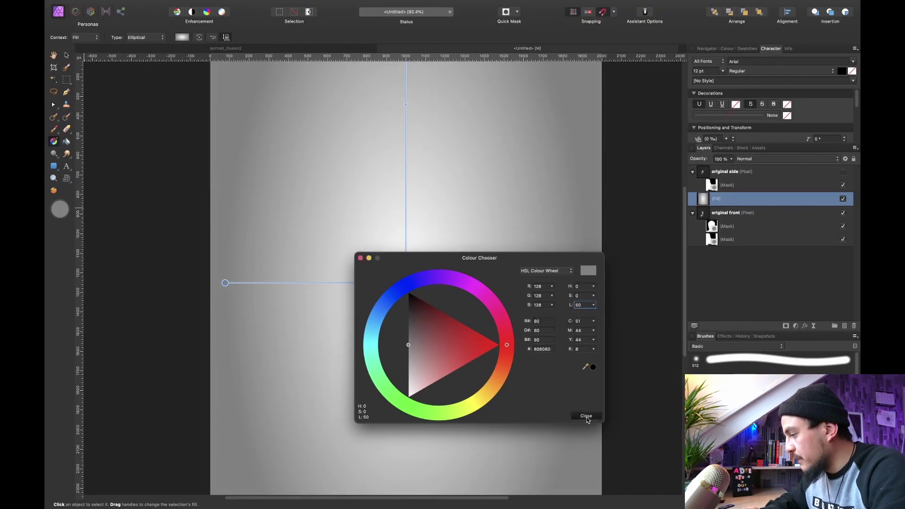
pyautogui.click(718, 438)
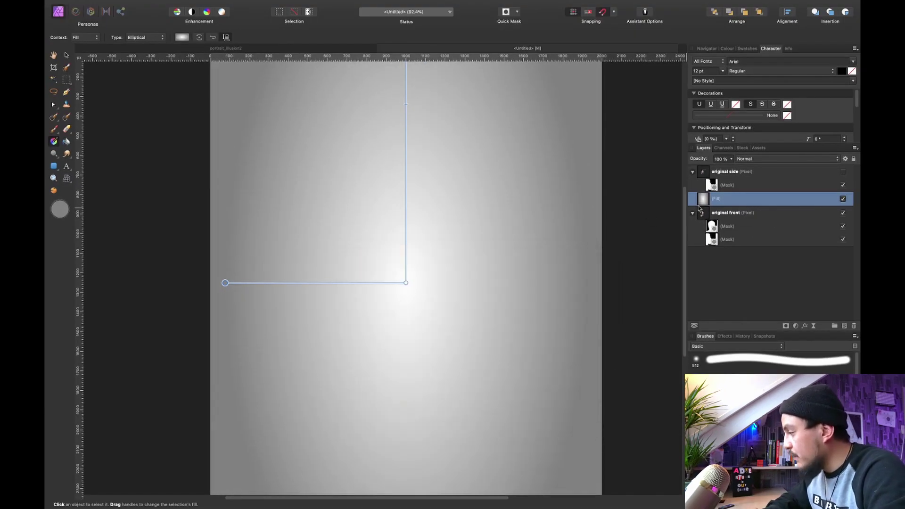
# - Move the fill layer beneath both portrait layers and rename it 'background'
pyautogui.moveTo(702, 198); pyautogui.dragTo(699, 244)
pyautogui.doubleClick(717, 240)
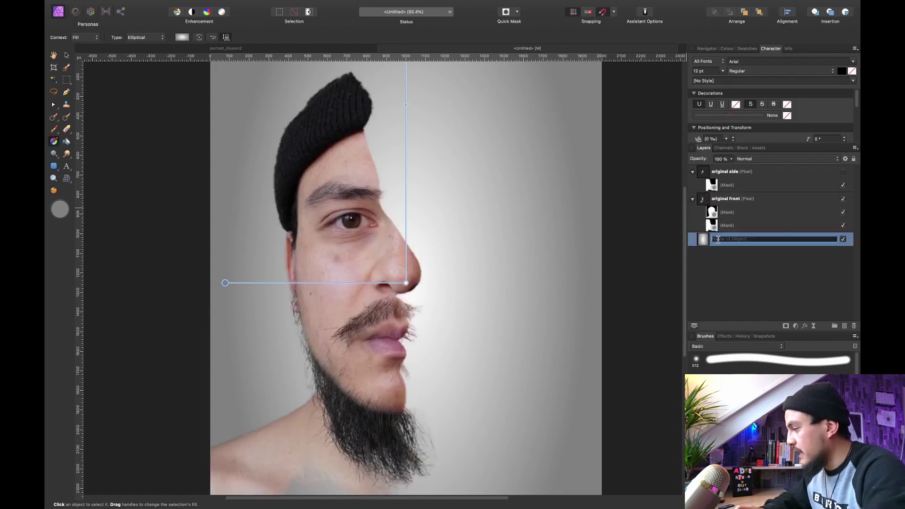
pyautogui.write('background')
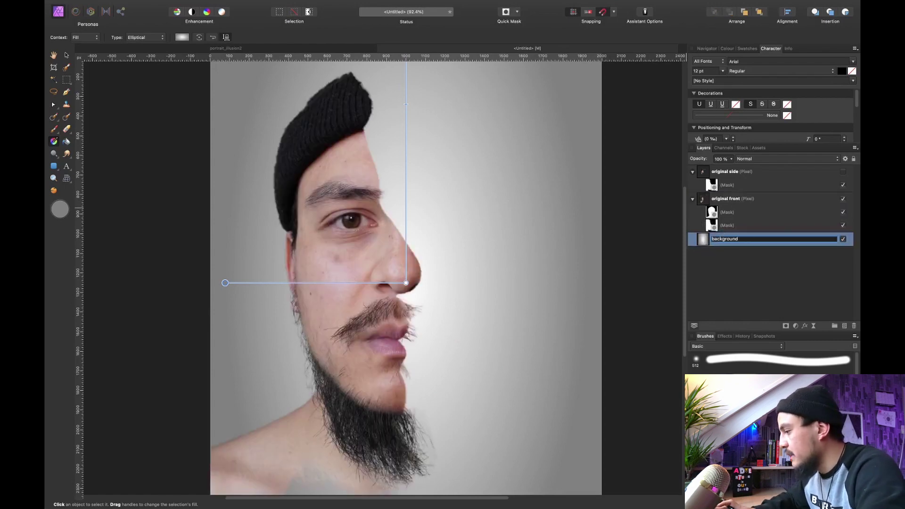
pyautogui.press('Return')
pyautogui.click(747, 256)
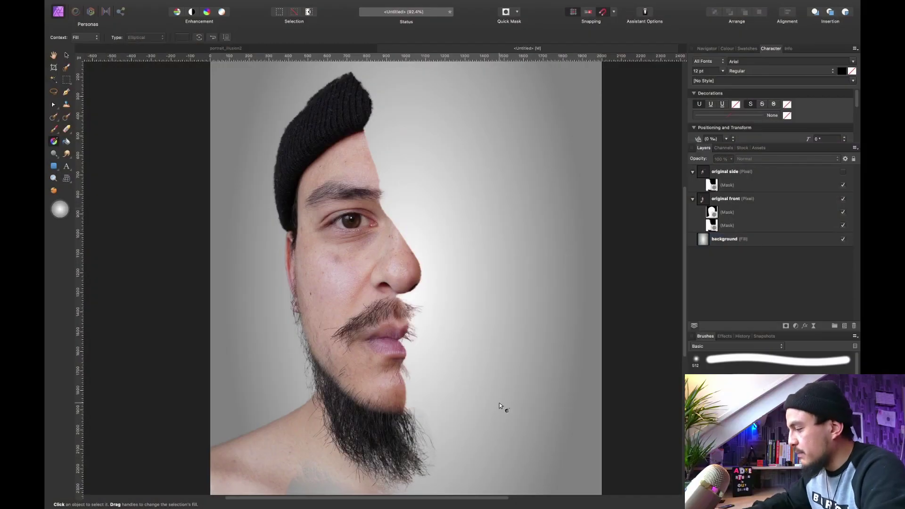
pyautogui.press('super+minus')
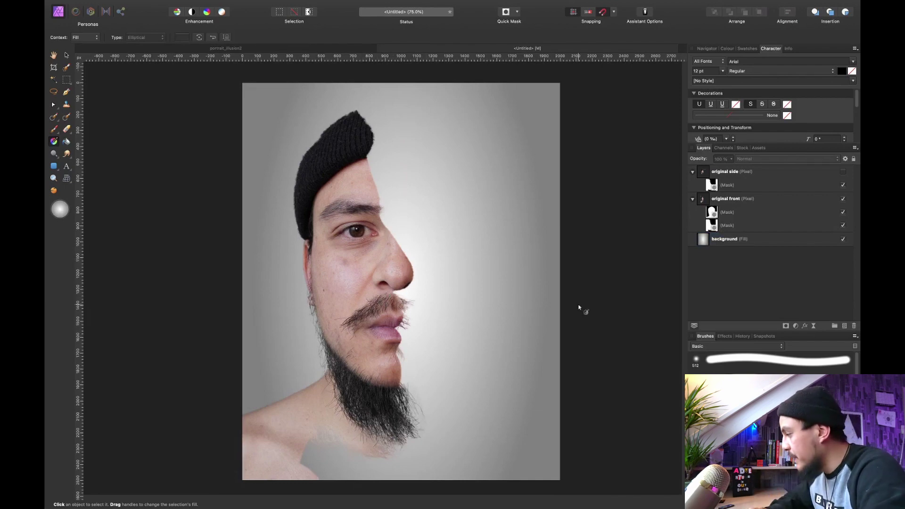
pyautogui.scroll(5, 499, 374)
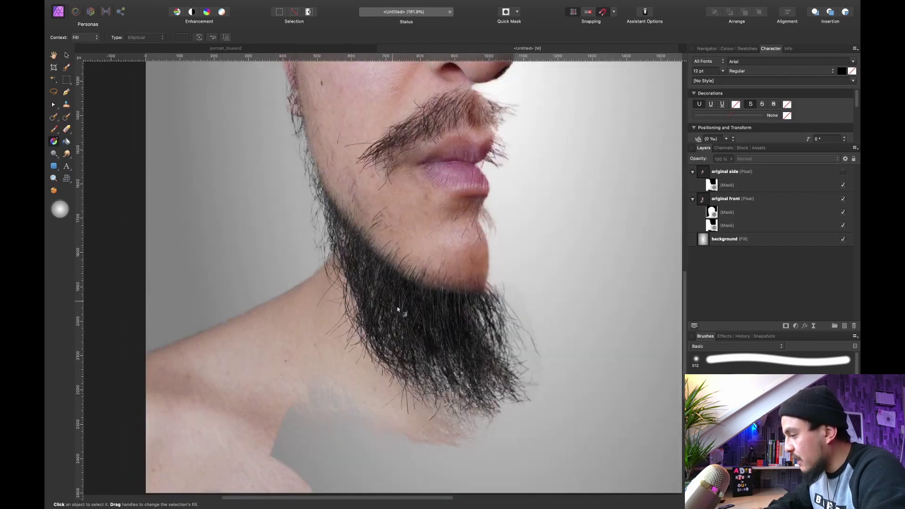
# - Turn off both masks on the original front layer to reveal the full photo
pyautogui.click(842, 212)
pyautogui.click(842, 226)
pyautogui.hscroll(2, 588, 297)
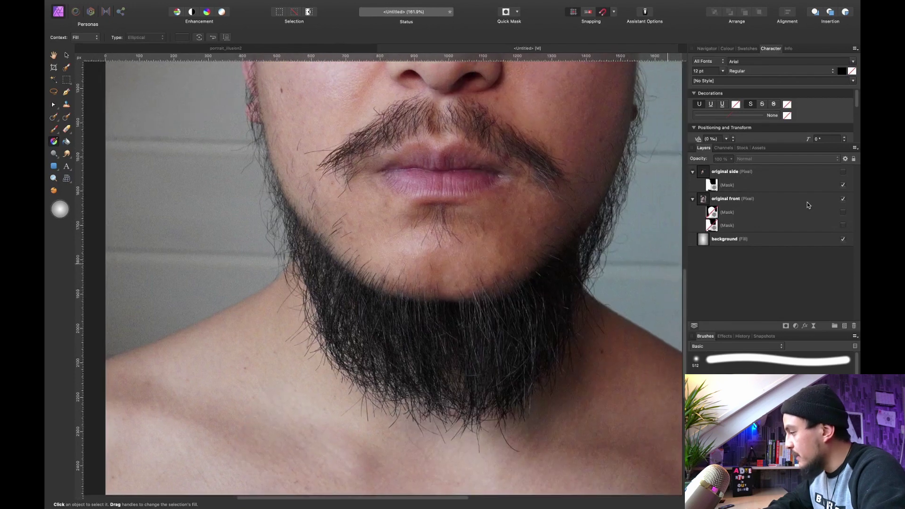
# - Select the original front layer and roughly paint a Selection Brush selection over the beard
pyautogui.click(780, 202)
pyautogui.press('w')
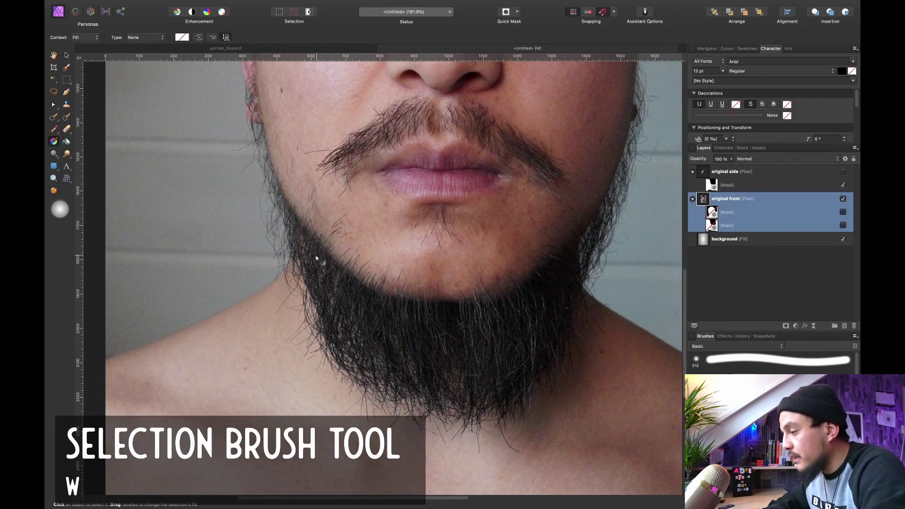
pyautogui.press('w')
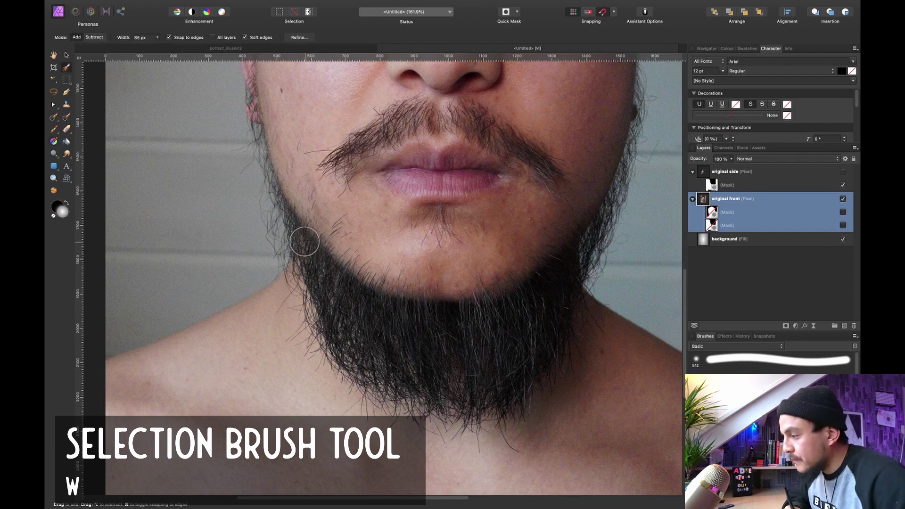
pyautogui.moveTo(304, 241)
pyautogui.mouseDown()
pyautogui.moveTo(365, 320)
pyautogui.moveTo(432, 358)
pyautogui.moveTo(475, 358)
pyautogui.moveTo(519, 337)
pyautogui.moveTo(544, 298)
pyautogui.moveTo(396, 359)
pyautogui.moveTo(358, 360)
pyautogui.moveTo(325, 285)
pyautogui.mouseUp()
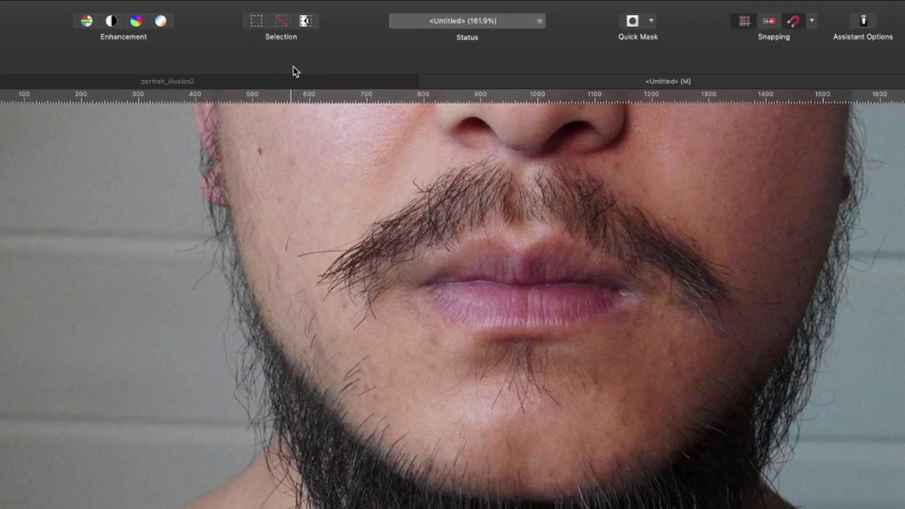
# - Refine the beard selection with a smaller brush along its left, lower and upper edges, then apply
pyautogui.click(306, 20)
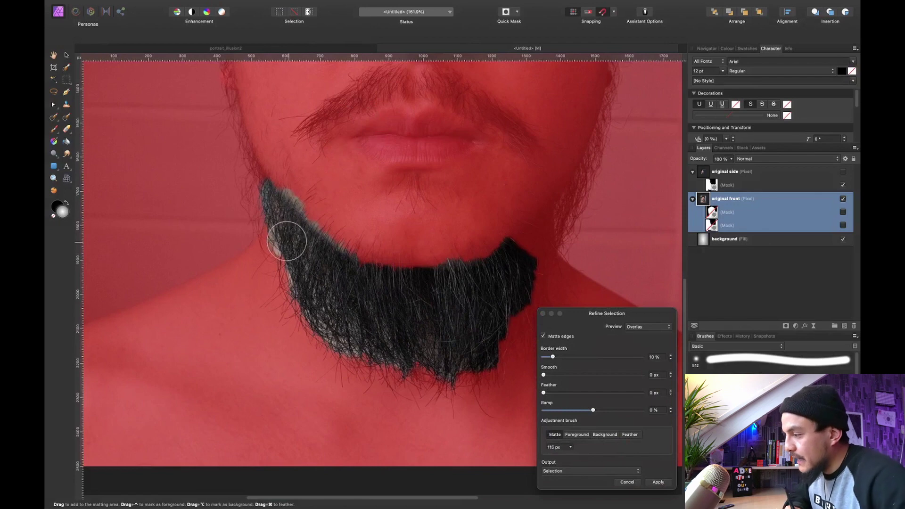
pyautogui.press('[')
pyautogui.press('[')
pyautogui.press('[')
pyautogui.press('[')
pyautogui.moveTo(275, 235); pyautogui.dragTo(290, 280)
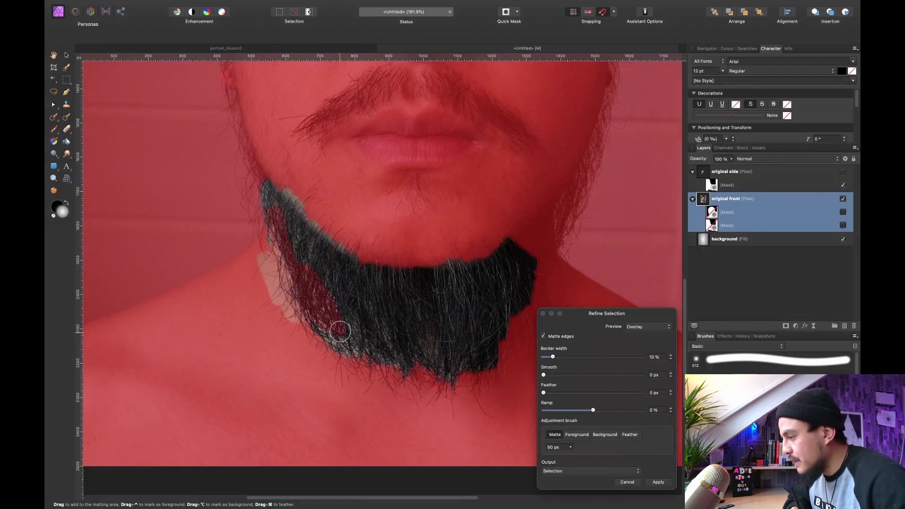
pyautogui.moveTo(340, 331)
pyautogui.mouseDown()
pyautogui.moveTo(312, 303)
pyautogui.moveTo(325, 348)
pyautogui.moveTo(373, 372)
pyautogui.moveTo(375, 360)
pyautogui.moveTo(364, 381)
pyautogui.moveTo(351, 317)
pyautogui.moveTo(377, 356)
pyautogui.moveTo(376, 312)
pyautogui.moveTo(402, 361)
pyautogui.moveTo(401, 346)
pyautogui.moveTo(430, 372)
pyautogui.moveTo(430, 333)
pyautogui.moveTo(459, 380)
pyautogui.moveTo(435, 377)
pyautogui.moveTo(435, 388)
pyautogui.moveTo(489, 358)
pyautogui.moveTo(500, 366)
pyautogui.moveTo(471, 376)
pyautogui.moveTo(300, 248)
pyautogui.mouseUp()
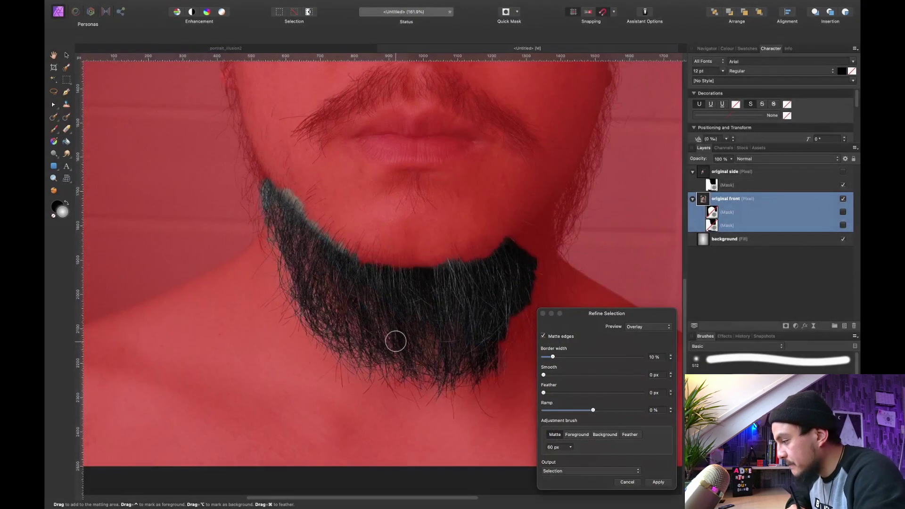
pyautogui.moveTo(308, 224); pyautogui.dragTo(390, 261)
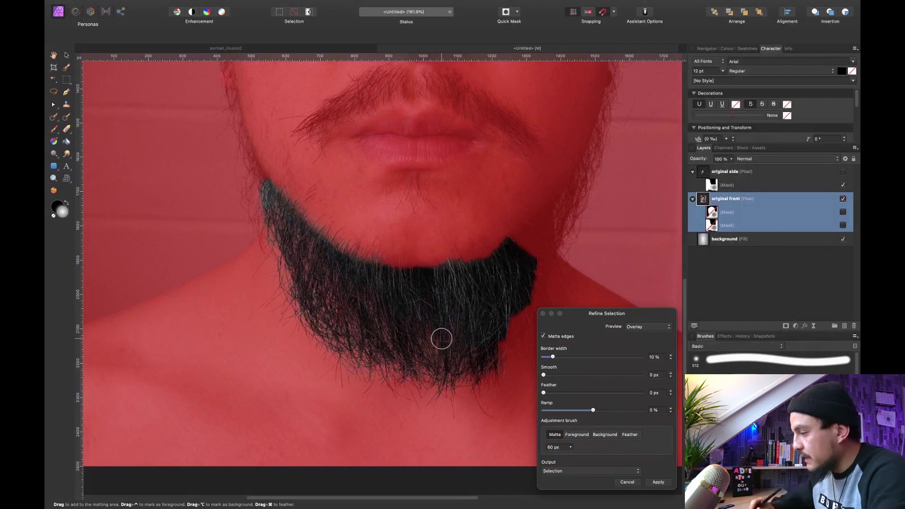
pyautogui.moveTo(276, 244); pyautogui.dragTo(273, 264)
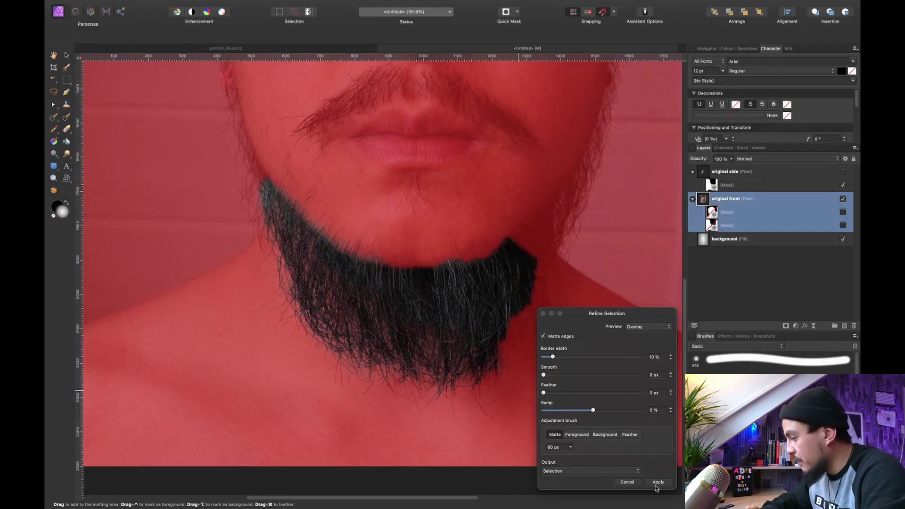
pyautogui.click(657, 481)
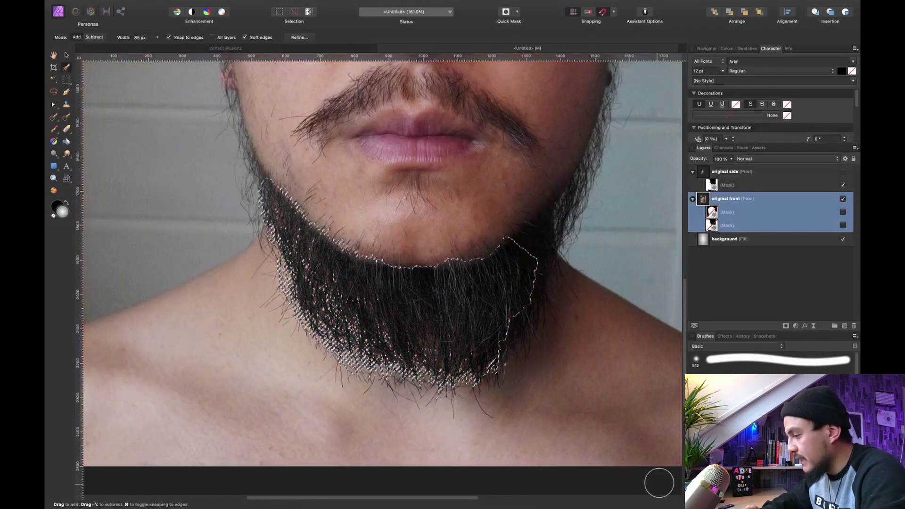
# - Fit the portrait to view, re-enable original front's first mask, and select its second mask
pyautogui.press('super+0')
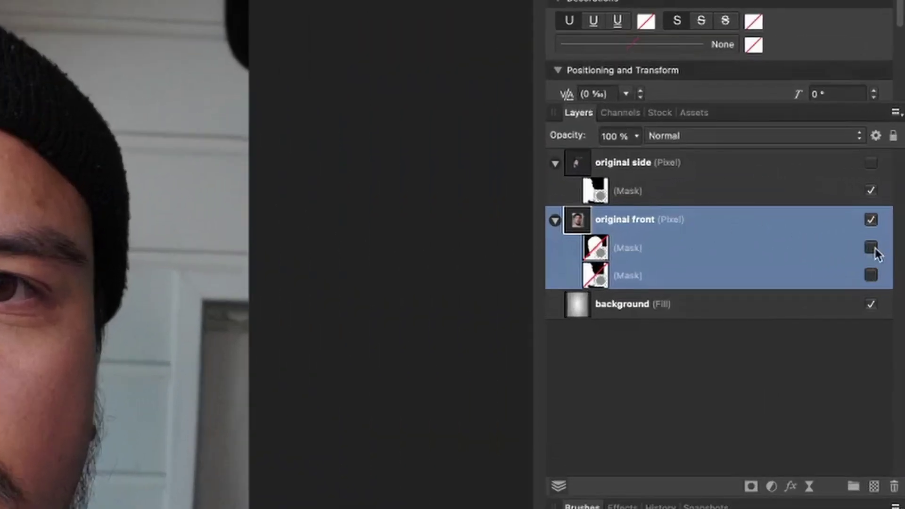
pyautogui.click(871, 247)
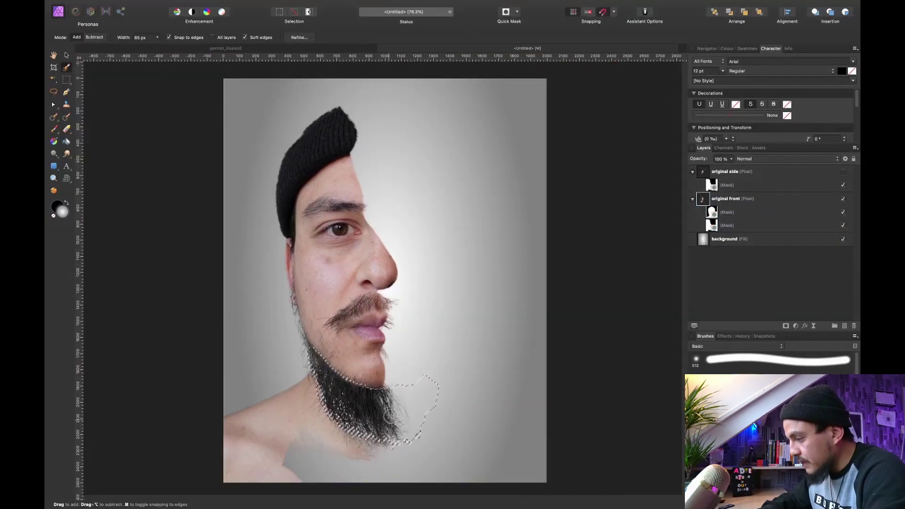
pyautogui.scroll(5, 377, 419)
pyautogui.scroll(-1, 381, 369)
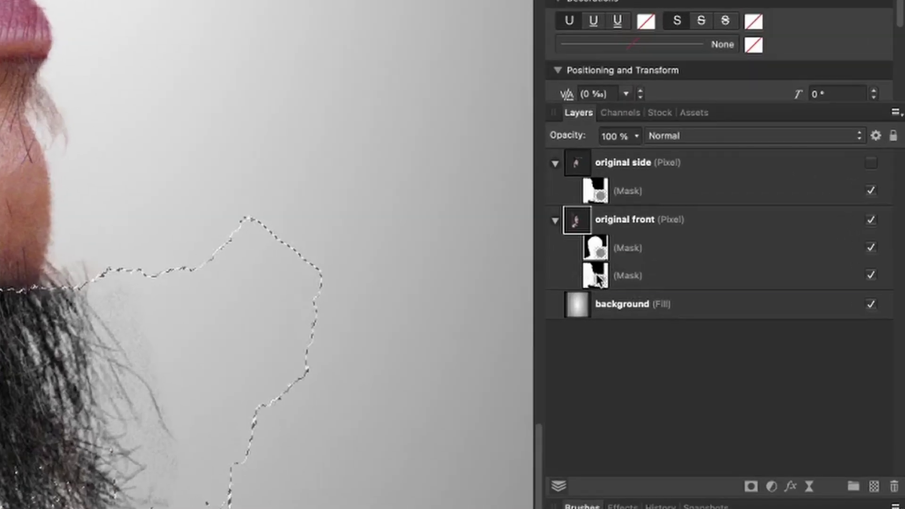
pyautogui.click(737, 226)
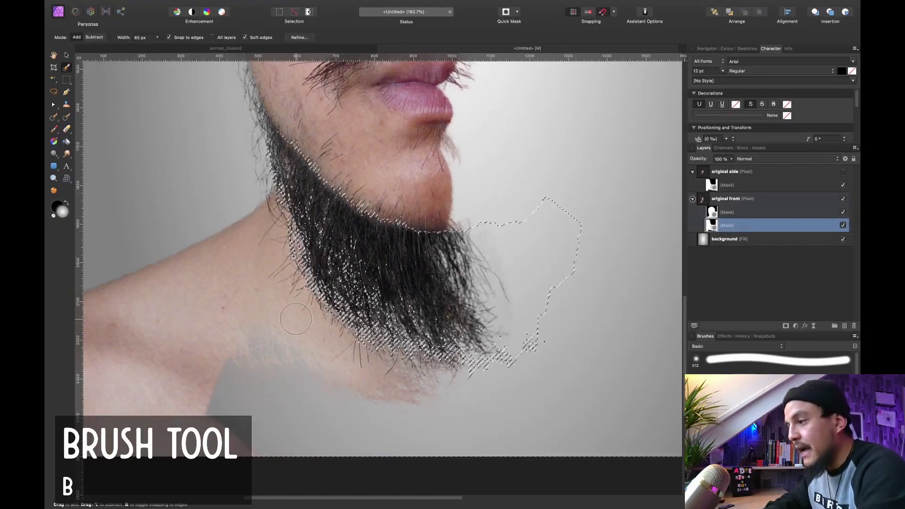
# - Brush the beard back into the front mask at about 50 px, toggling the side profile to compare
pyautogui.press('b')
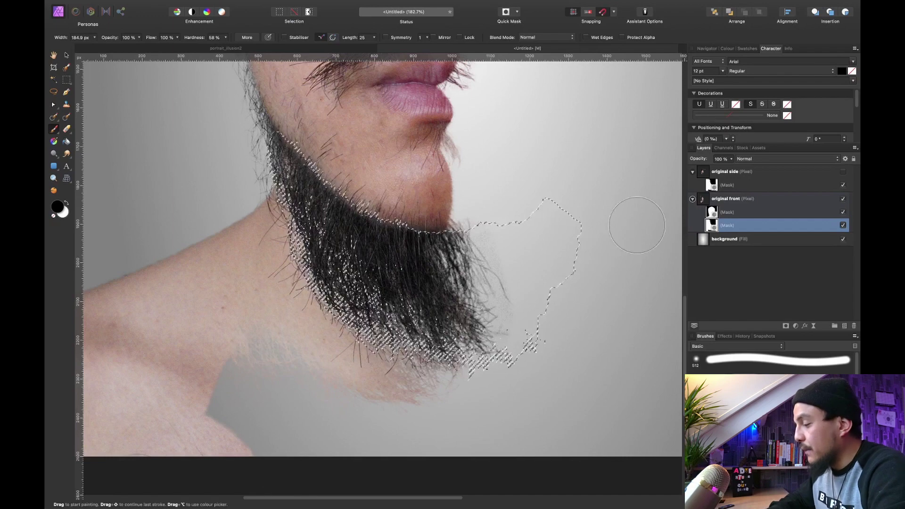
pyautogui.click(842, 171)
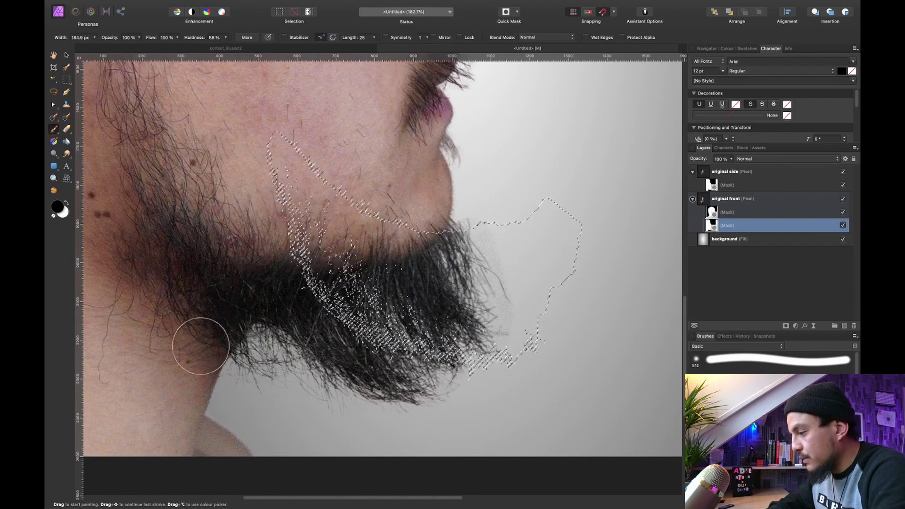
pyautogui.click(842, 172)
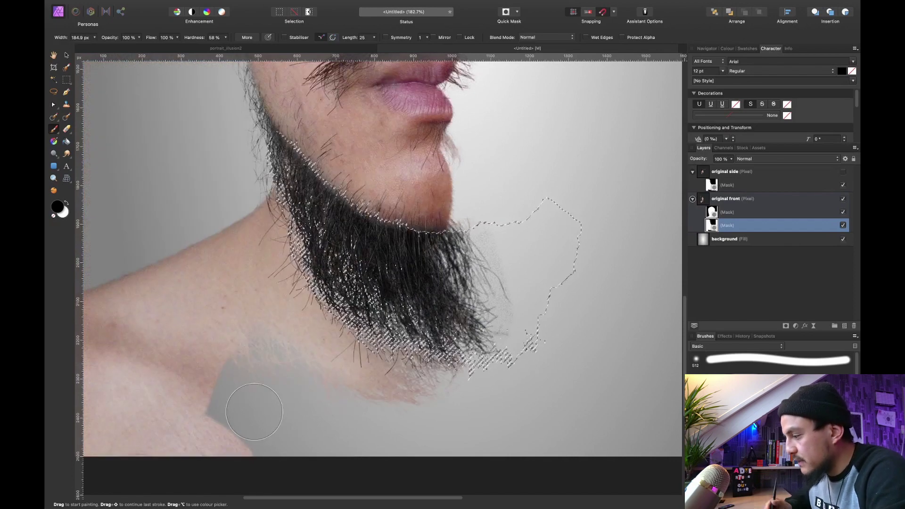
pyautogui.press('[')
pyautogui.press('[')
pyautogui.press('[')
pyautogui.press('[')
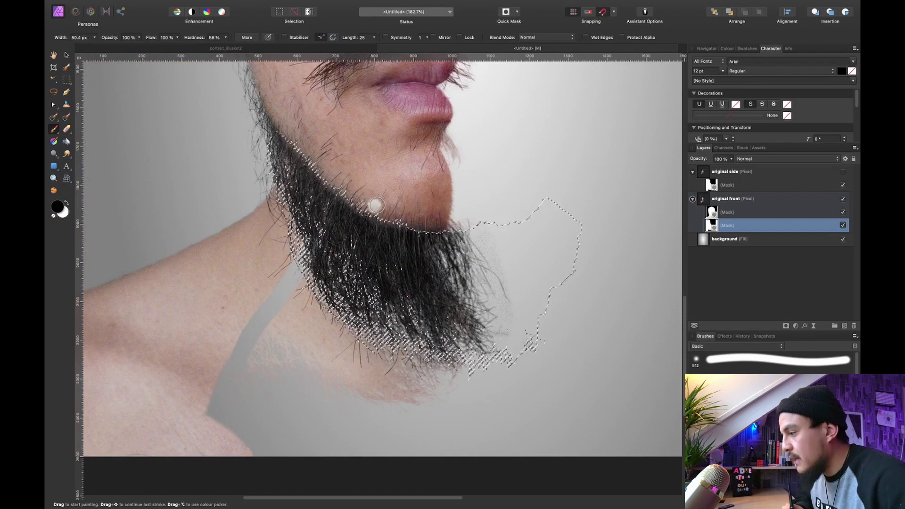
pyautogui.click(842, 172)
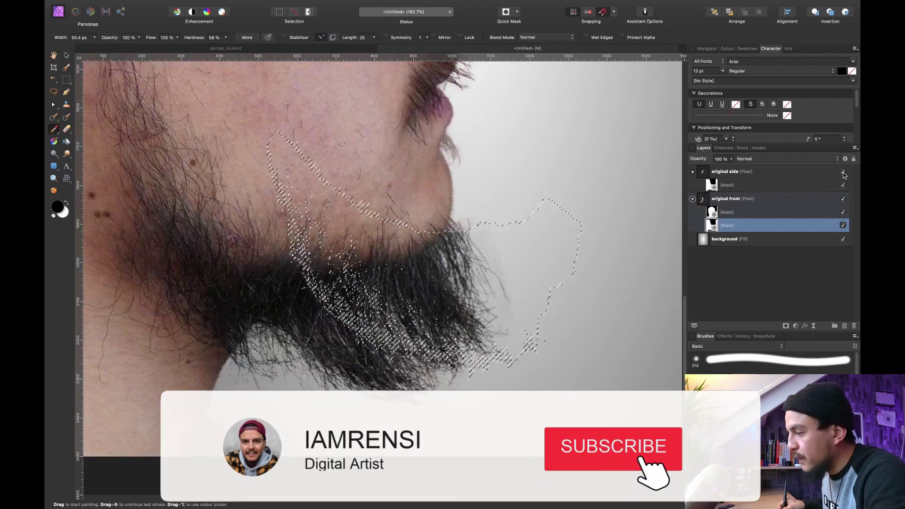
pyautogui.click(843, 172)
pyautogui.click(843, 172)
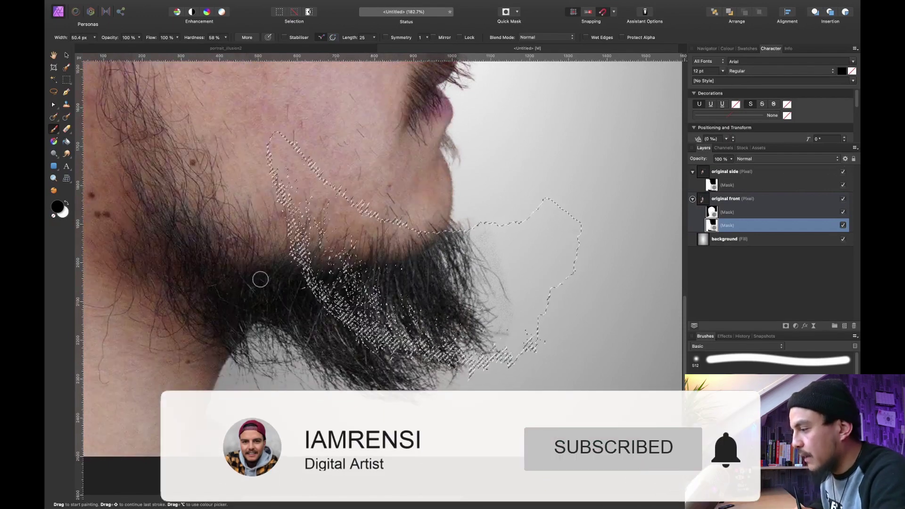
pyautogui.click(843, 171)
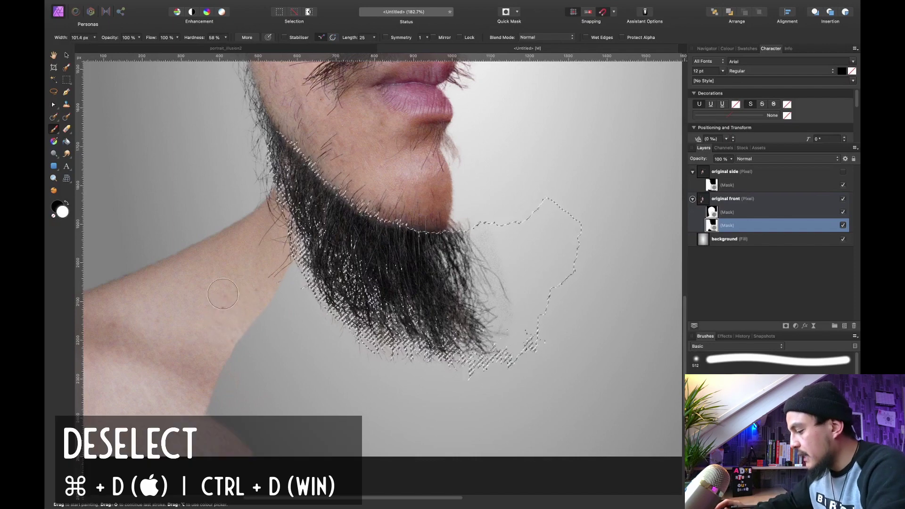
# - Deselect the beard, zoom to fit, briefly reselect it to check, then deselect again
pyautogui.press('super+d')
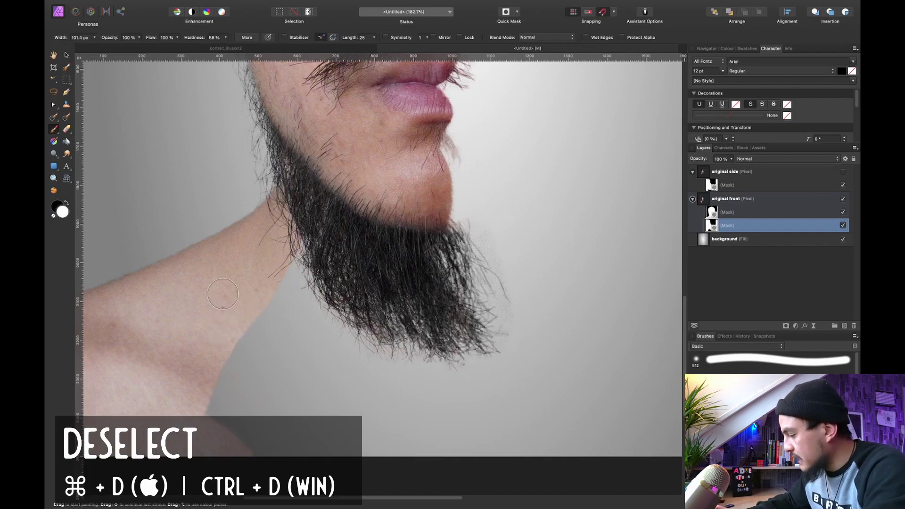
pyautogui.press('super+0')
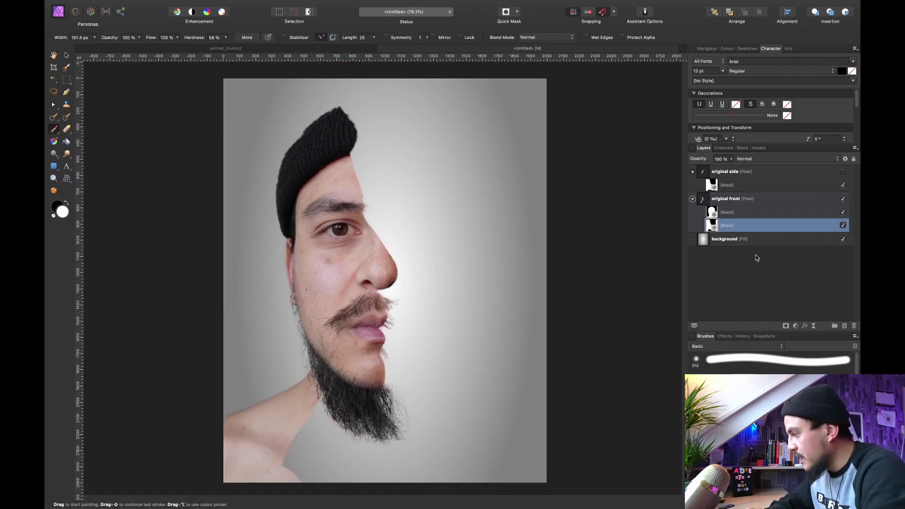
pyautogui.press('super+shift+d')
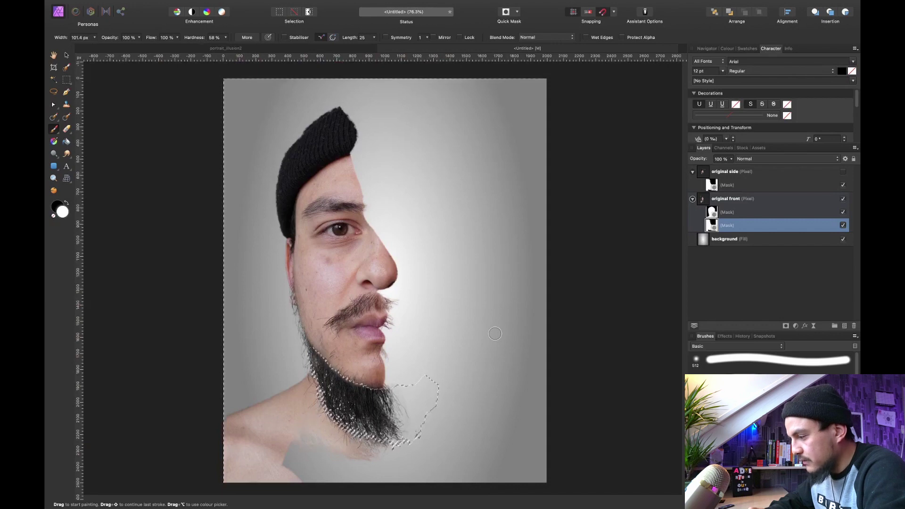
pyautogui.press('super+d')
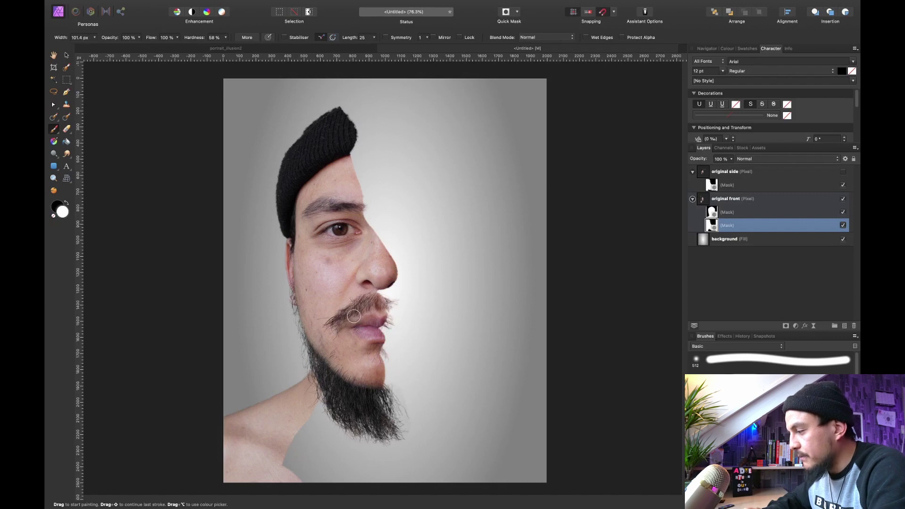
# - Zoom onto the lips and chin, resizing the brush from about 28 px up to 85 px for the front mask edge
pyautogui.scroll(5, 390, 326)
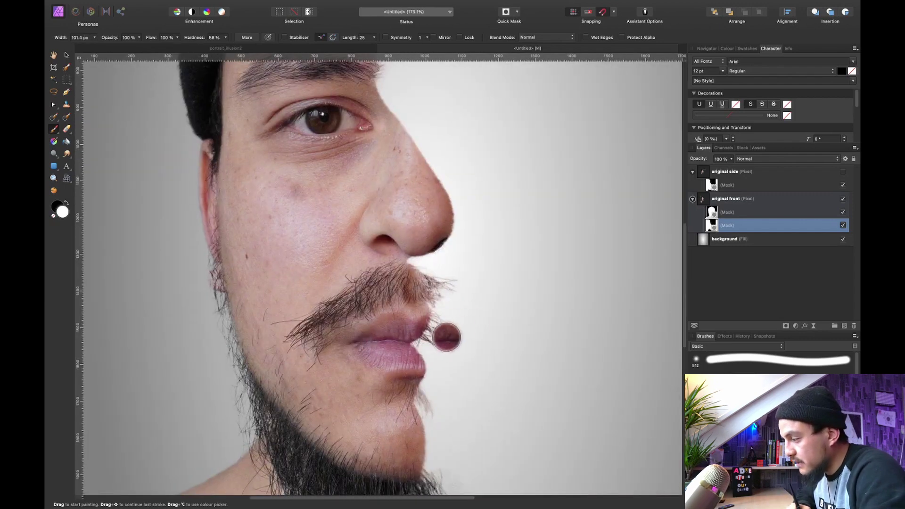
pyautogui.press('[')
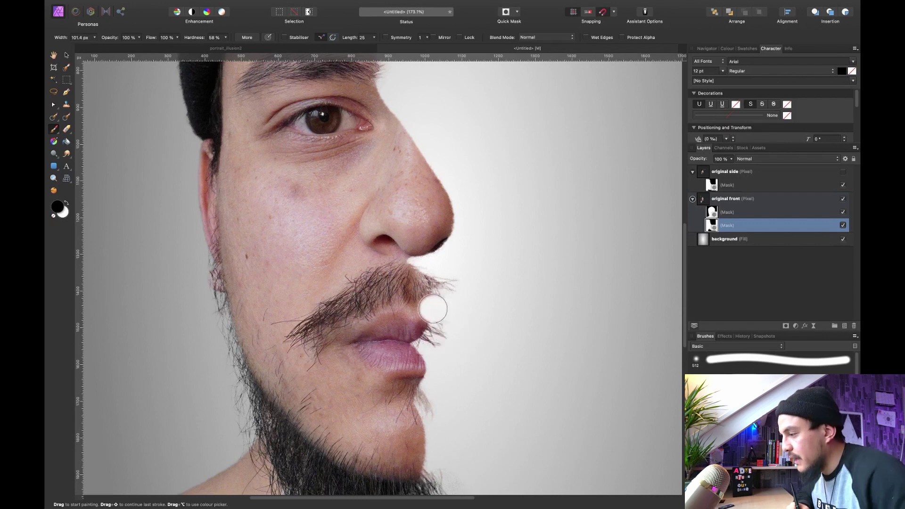
pyautogui.press('[')
pyautogui.press('[')
pyautogui.press('[')
pyautogui.press('[')
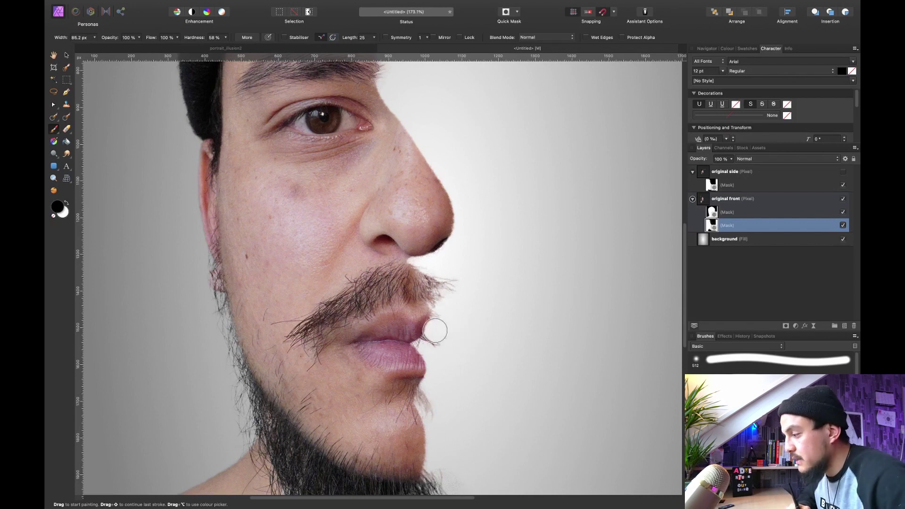
pyautogui.press('[')
pyautogui.press('[')
pyautogui.press('[')
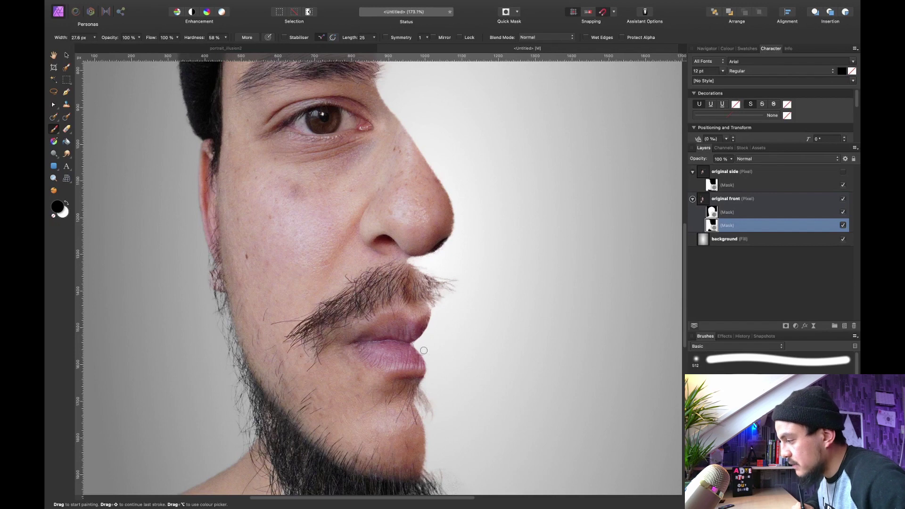
pyautogui.scroll(-4, 433, 306)
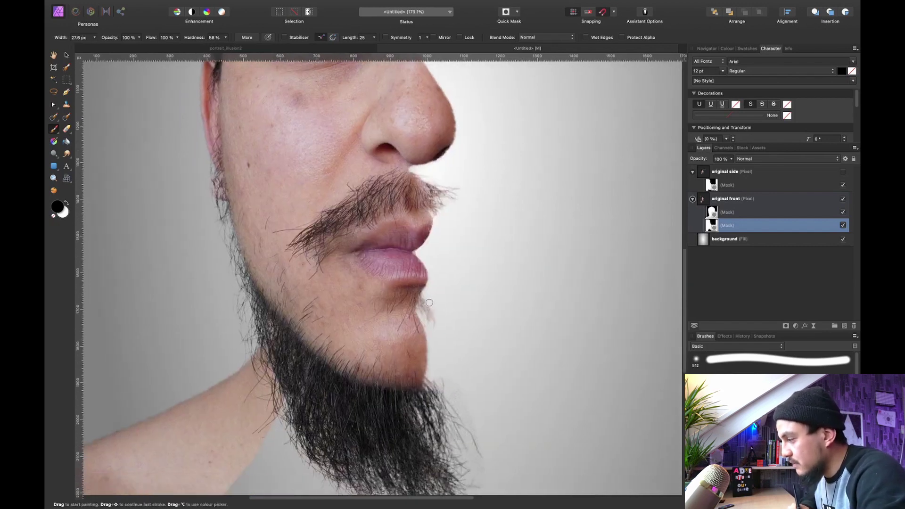
pyautogui.scroll(-4, 444, 299)
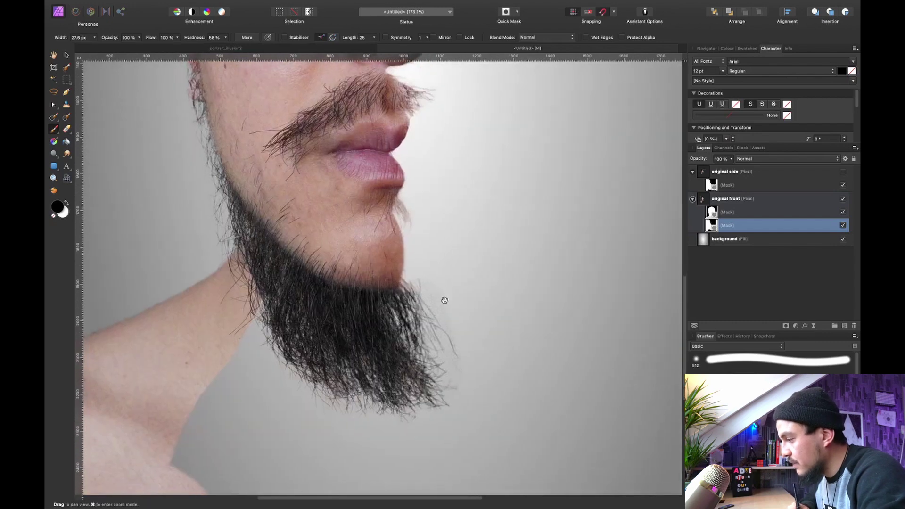
pyautogui.press(']')
pyautogui.press(']')
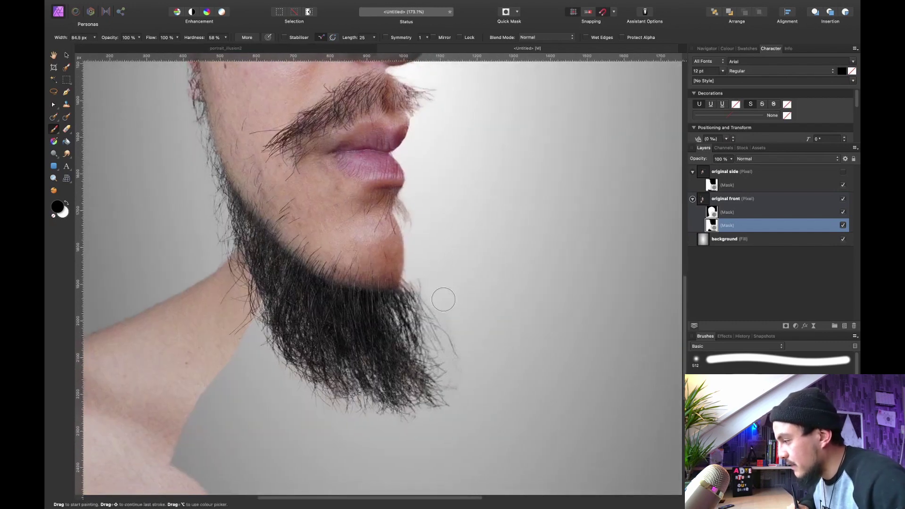
pyautogui.press(']')
pyautogui.press(']')
pyautogui.scroll(2, 440, 202)
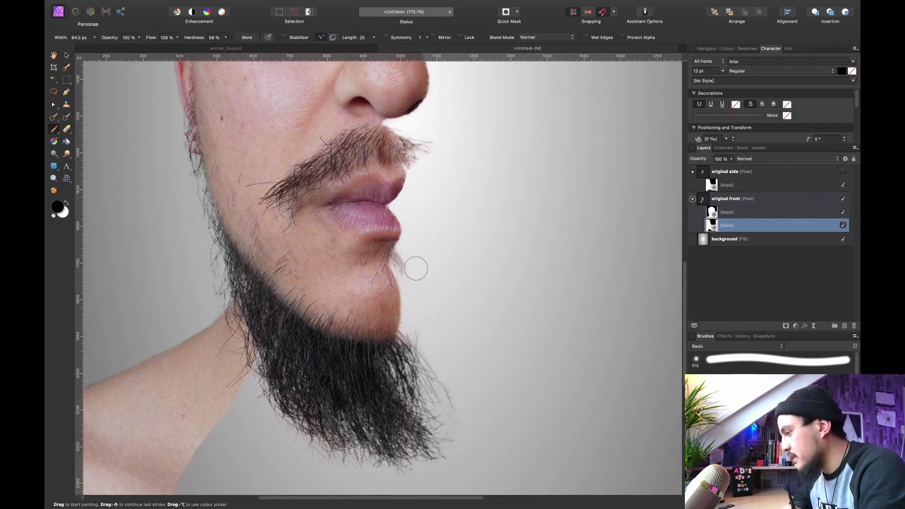
# - Toggle the side-profile layer on and off to compare the lip and chin edge
pyautogui.click(843, 173)
pyautogui.click(843, 172)
pyautogui.click(842, 173)
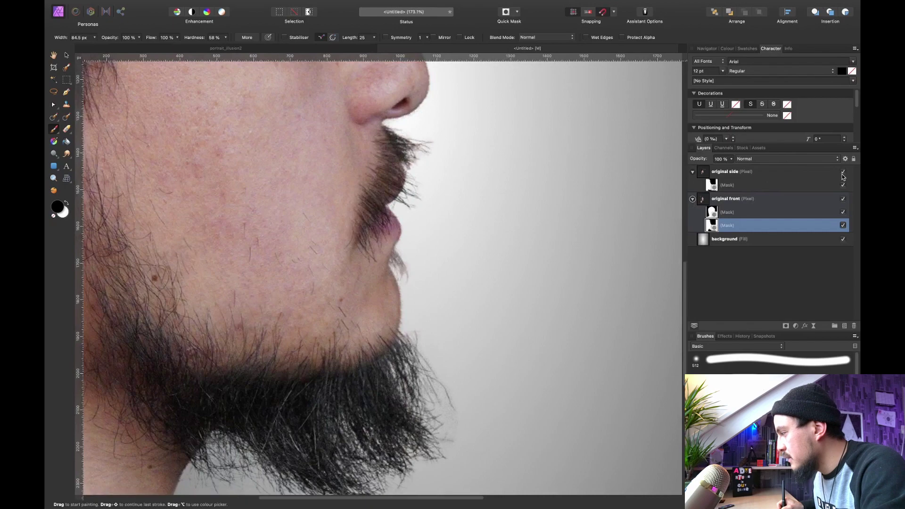
pyautogui.click(842, 173)
pyautogui.scroll(5, 378, 297)
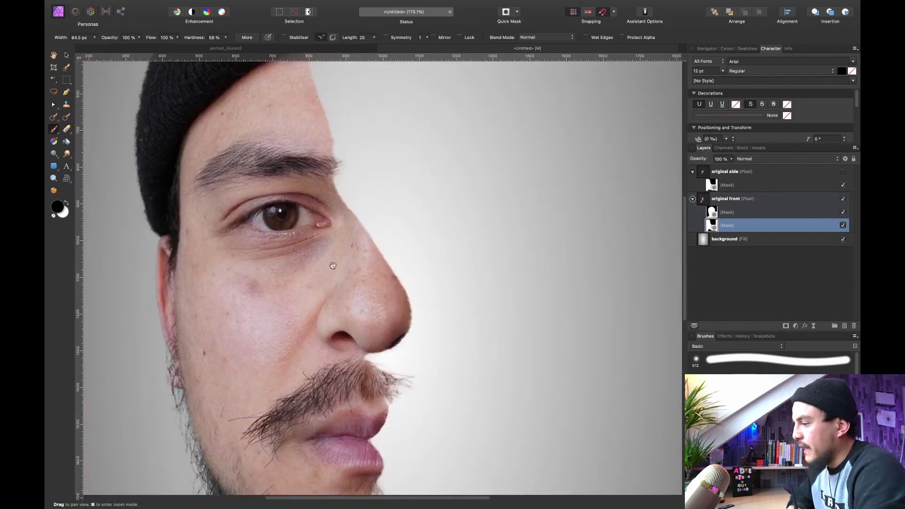
# - Enlarge the brush to about 91 px and bring the nose and cheek into view
pyautogui.scroll(-5, 360, 305)
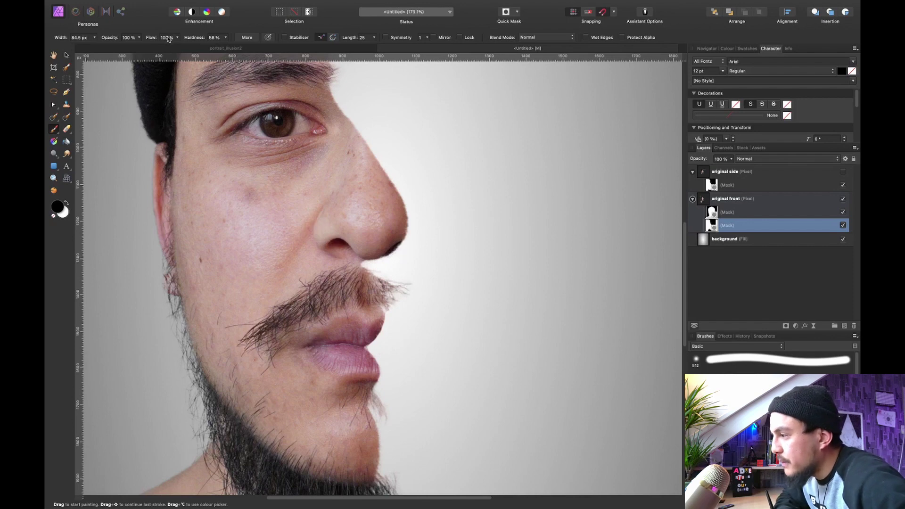
pyautogui.press(']')
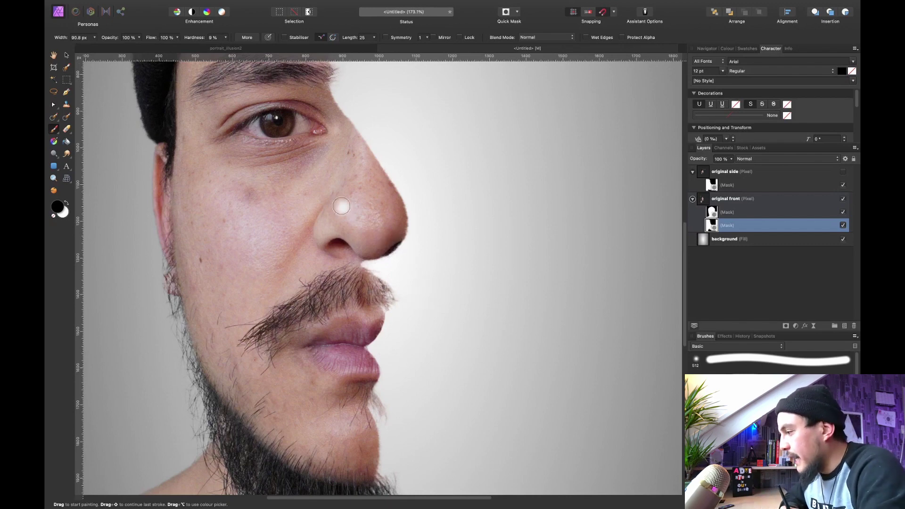
pyautogui.moveTo(296, 117)
pyautogui.mouseDown()
pyautogui.moveTo(339, 253)
pyautogui.moveTo(316, 150)
pyautogui.mouseUp()
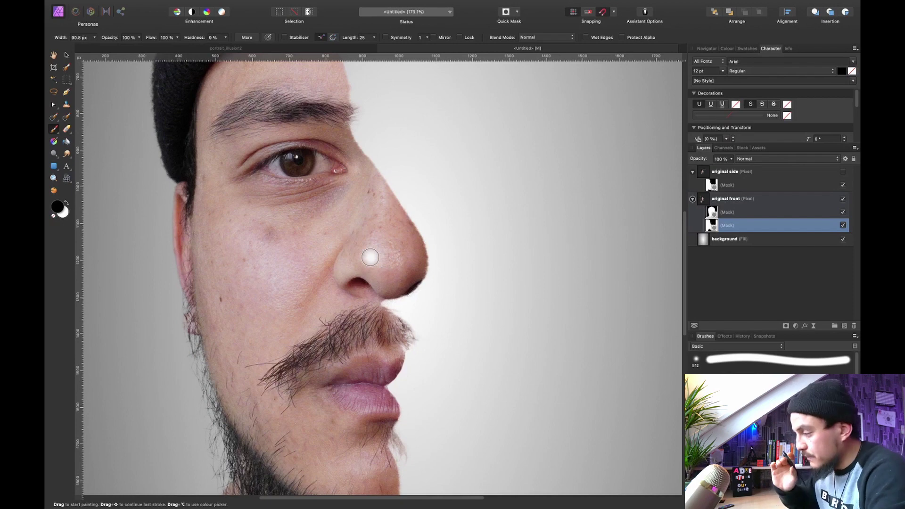
# - Make the side-profile layer visible again and give it a new black hiding mask, selected for painting
pyautogui.click(755, 172)
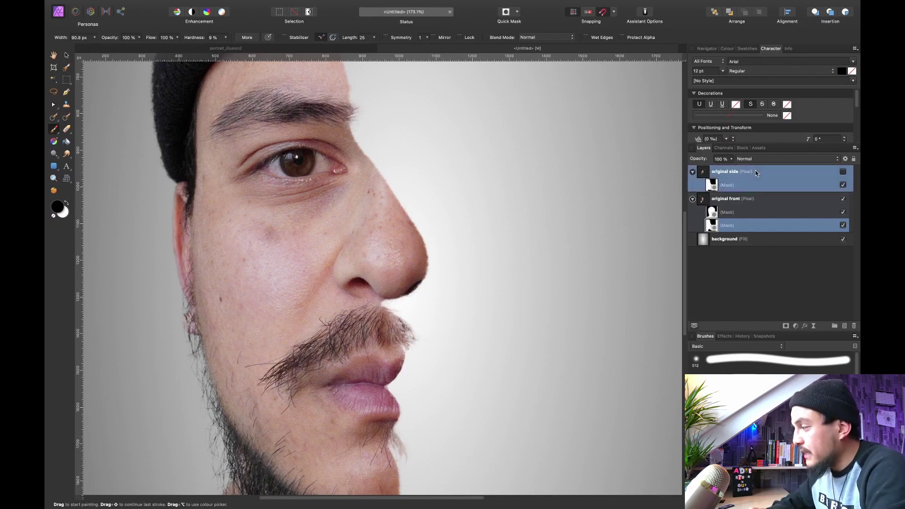
pyautogui.click(843, 171)
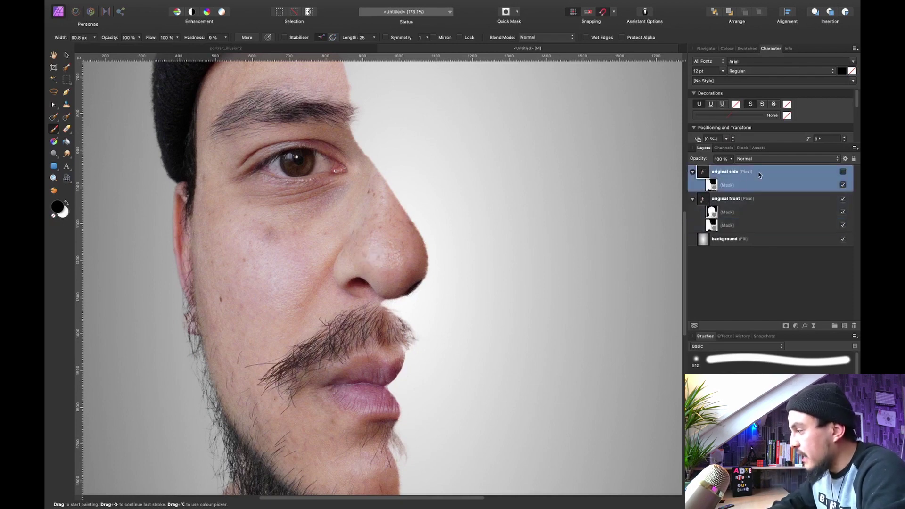
pyautogui.click(843, 171)
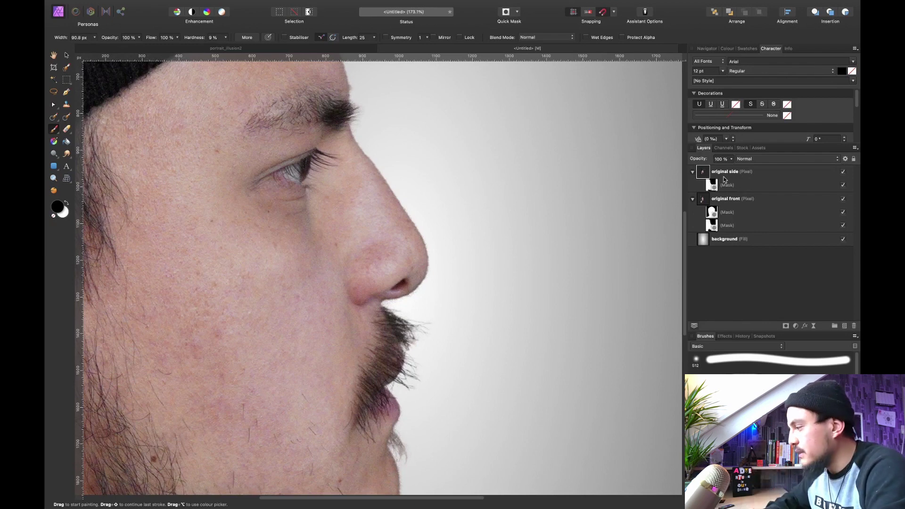
pyautogui.keyDown('alt'); pyautogui.click(785, 325); pyautogui.keyUp('alt')
pyautogui.click(724, 198)
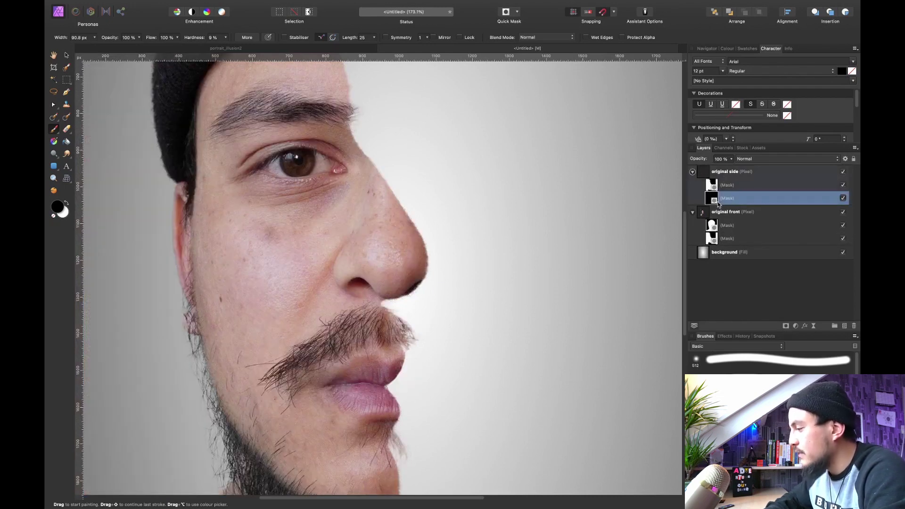
# - Switch to white, enlarge the brush to about 319 px, and zoom in on the nose
pyautogui.press('super+0')
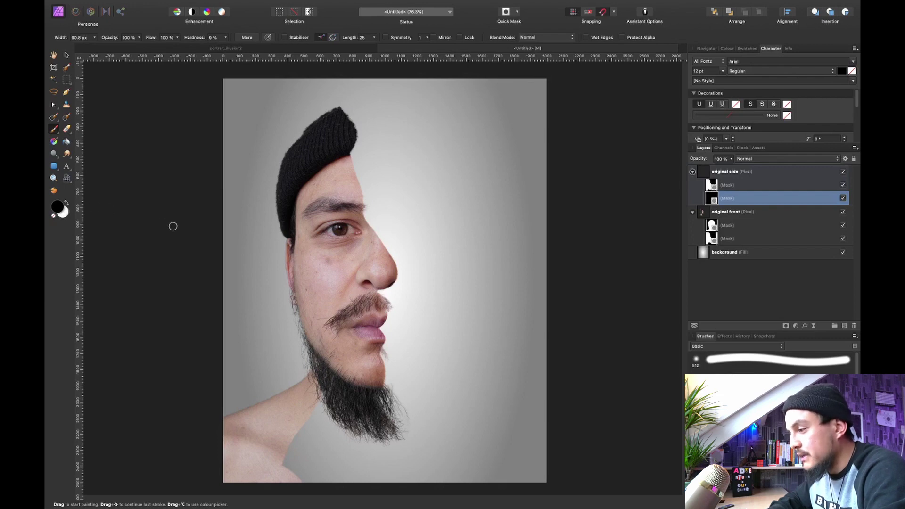
pyautogui.press('x')
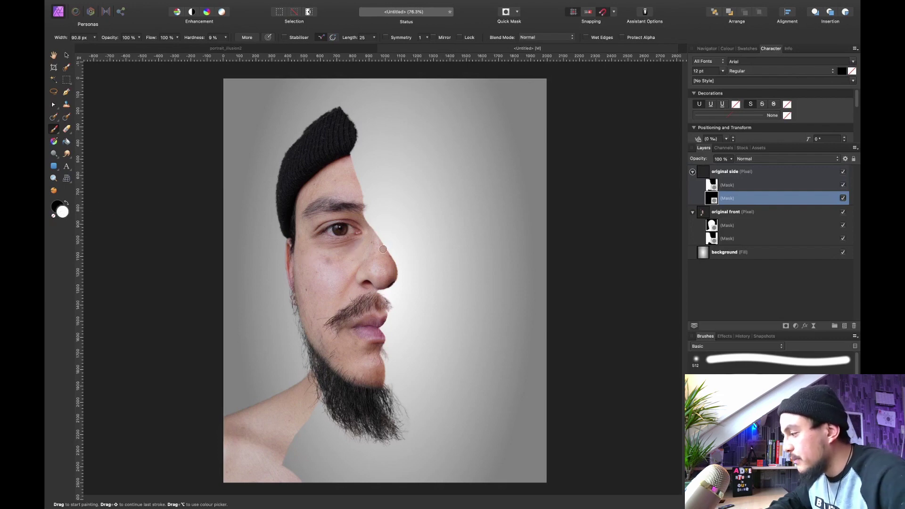
pyautogui.press(']')
pyautogui.press(']')
pyautogui.press(']')
pyautogui.press('space')
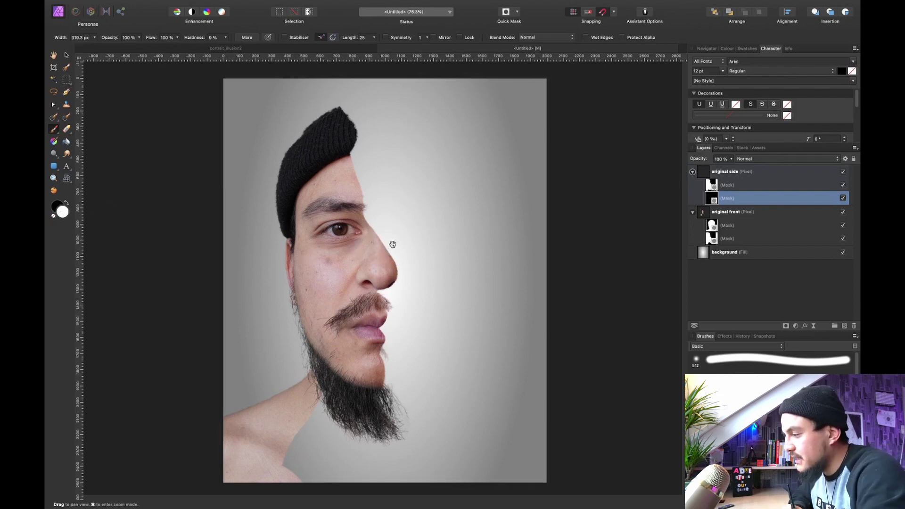
pyautogui.moveTo(393, 244); pyautogui.dragTo(393, 195)
pyautogui.moveTo(372, 224)
pyautogui.mouseDown()
pyautogui.moveTo(397, 214)
pyautogui.moveTo(394, 167)
pyautogui.moveTo(417, 192)
pyautogui.moveTo(411, 223)
pyautogui.moveTo(381, 232)
pyautogui.mouseUp()
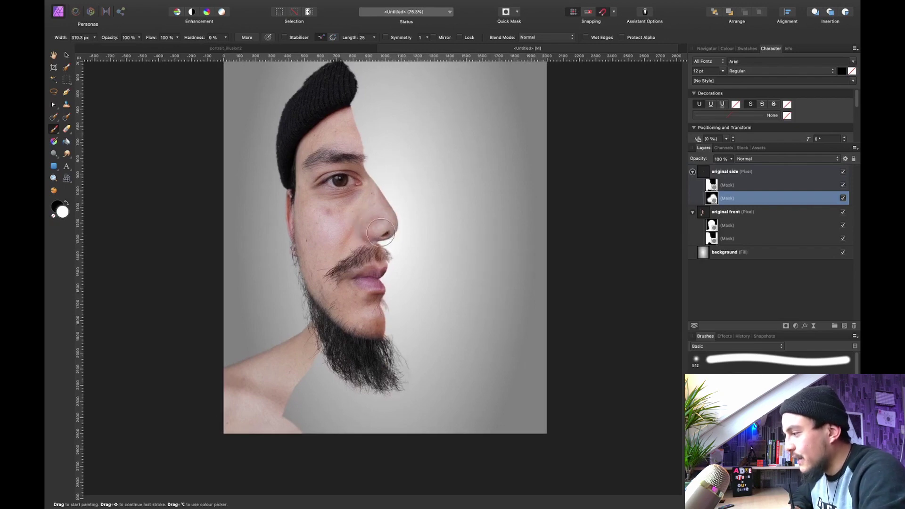
pyautogui.press('super+2')
pyautogui.scroll(3, 331, 205)
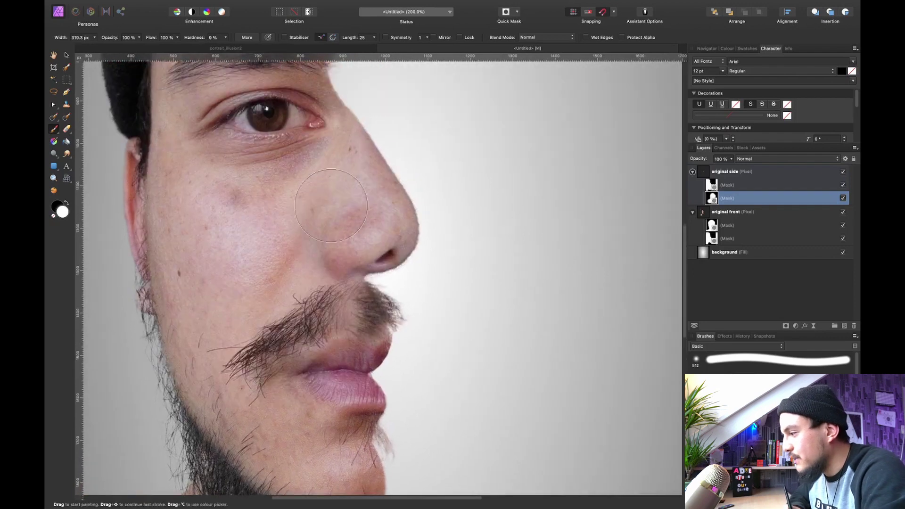
# - Blend the mask along the nose and cheek with a 0%-hardness, about 17%-opacity brush
pyautogui.press('[')
pyautogui.press('[')
pyautogui.press('[')
pyautogui.press('[')
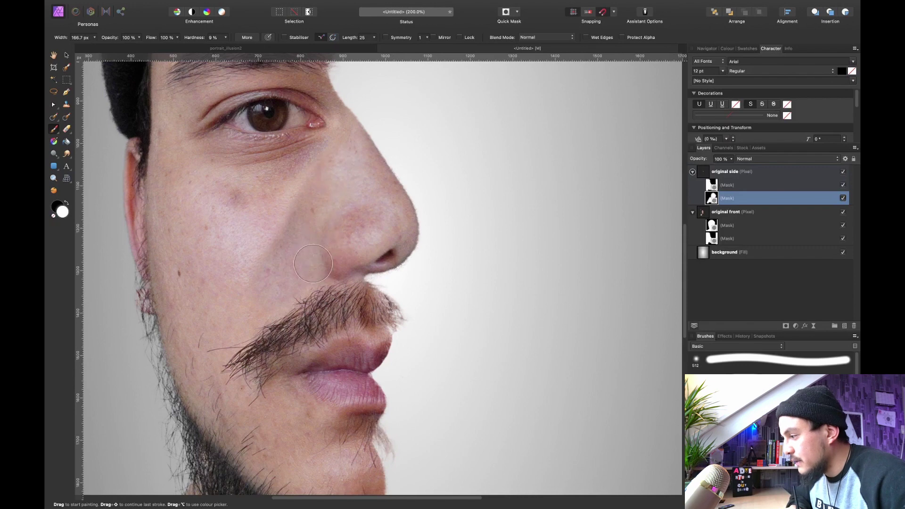
pyautogui.moveTo(330, 257)
pyautogui.mouseDown()
pyautogui.moveTo(339, 198)
pyautogui.moveTo(316, 170)
pyautogui.moveTo(285, 216)
pyautogui.moveTo(275, 267)
pyautogui.mouseUp()
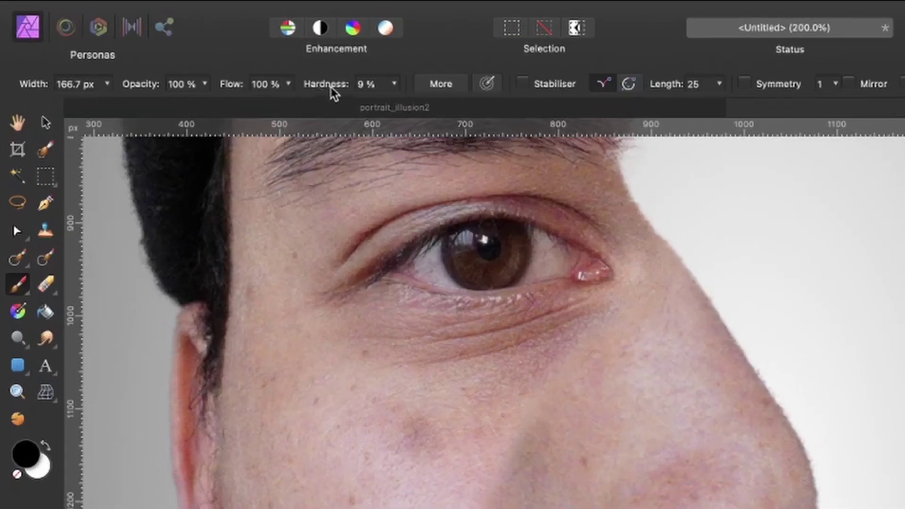
pyautogui.moveTo(197, 39); pyautogui.dragTo(139, 52)
pyautogui.moveTo(155, 85); pyautogui.dragTo(138, 92)
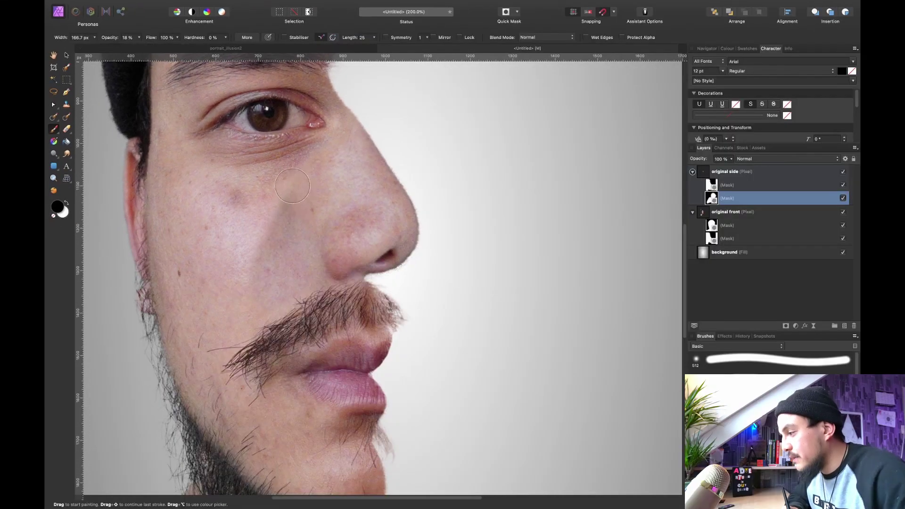
pyautogui.press('[')
pyautogui.press('[')
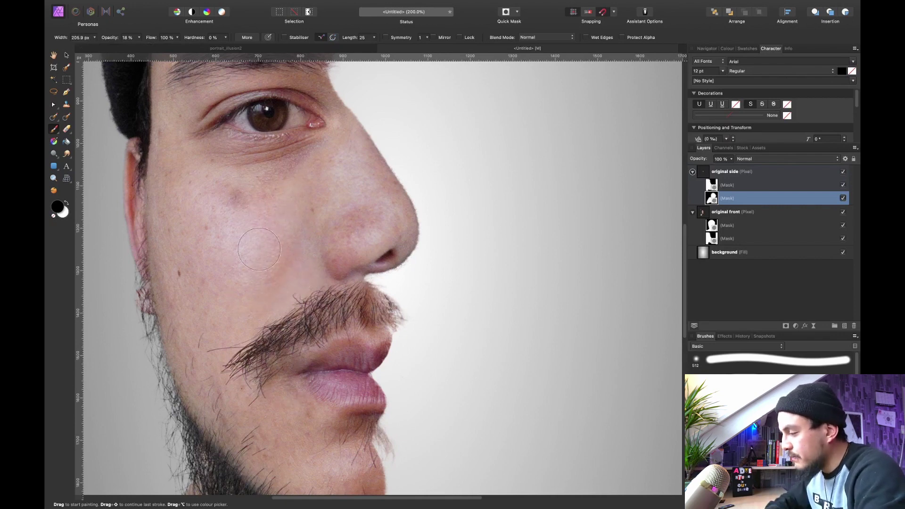
pyautogui.press('super+0')
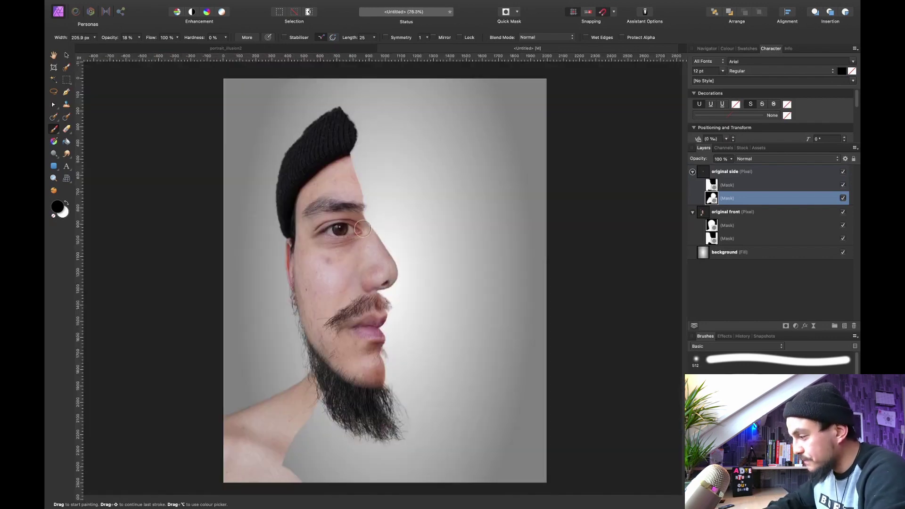
# - Paint white at 100% opacity with a ~78 px brush to clean up the chin's stray hairs
pyautogui.scroll(5, 529, 255)
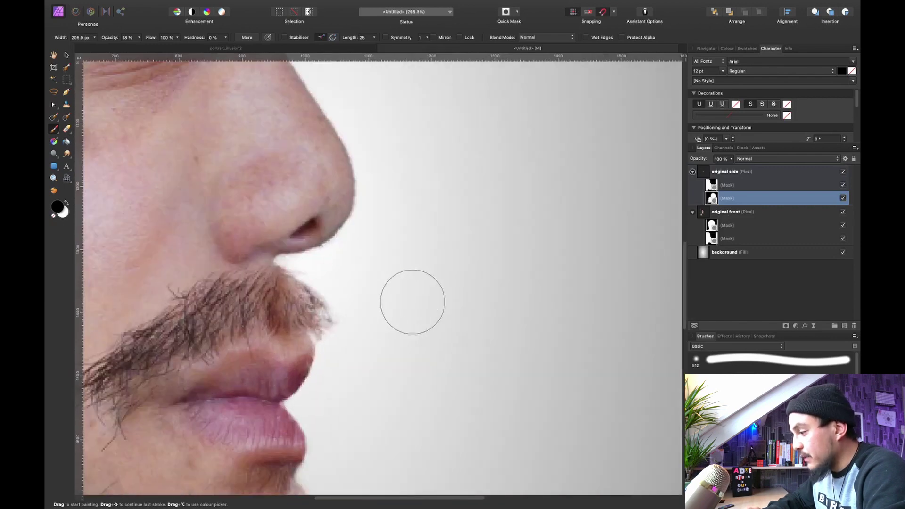
pyautogui.scroll(-5, 411, 299)
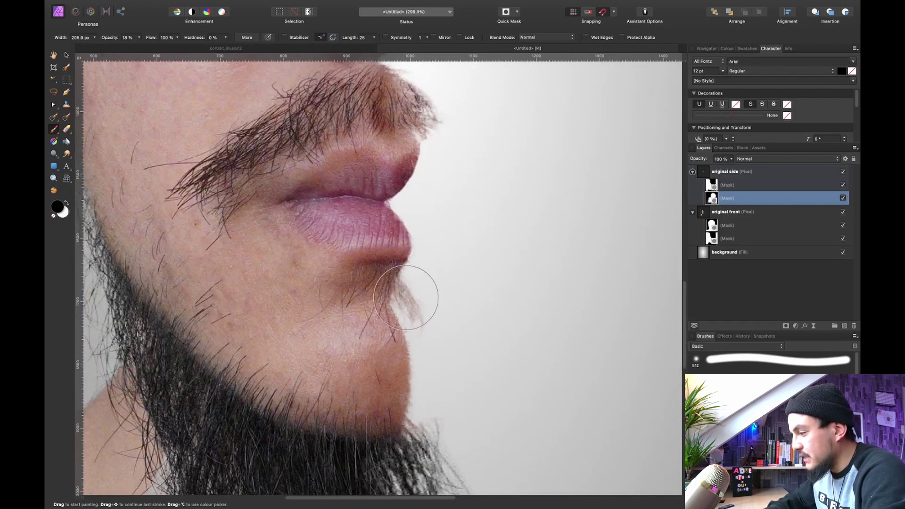
pyautogui.press('x')
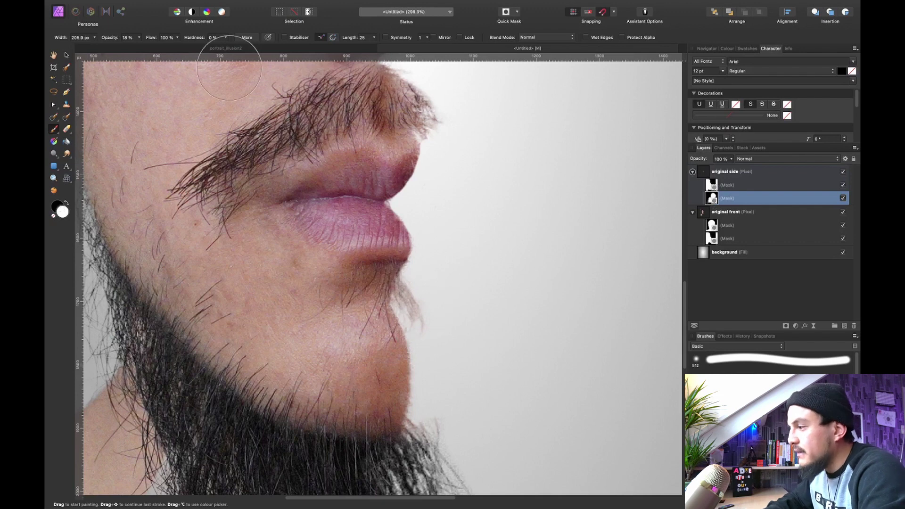
pyautogui.press('0')
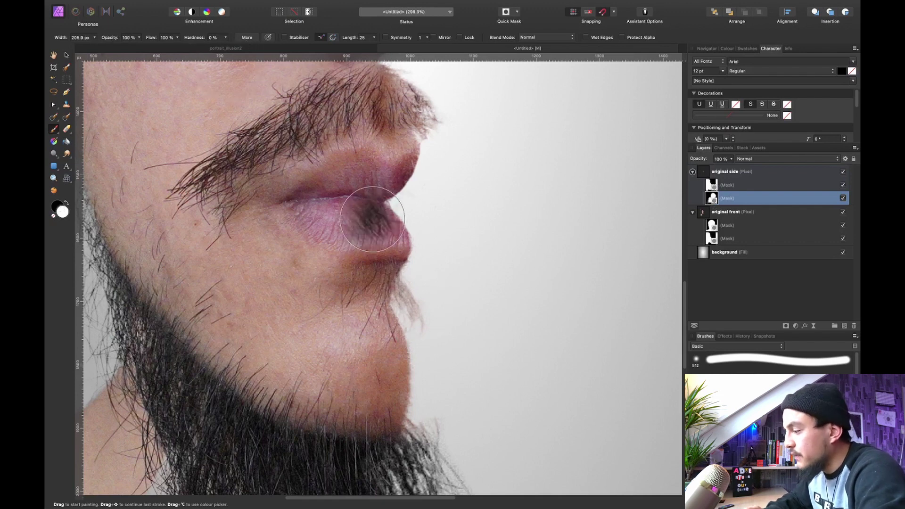
pyautogui.press('[')
pyautogui.press('[')
pyautogui.press('[')
pyautogui.press('[')
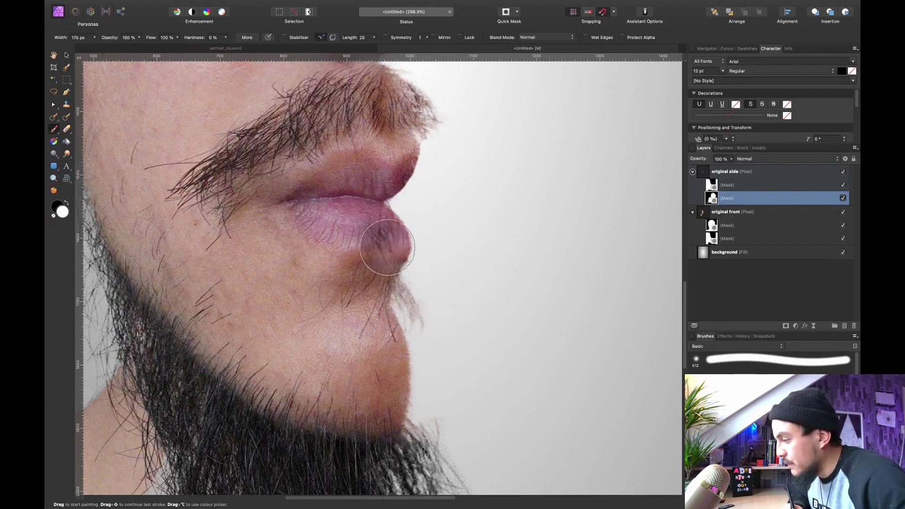
pyautogui.moveTo(408, 302)
pyautogui.mouseDown()
pyautogui.moveTo(421, 324)
pyautogui.moveTo(410, 279)
pyautogui.moveTo(424, 307)
pyautogui.moveTo(419, 325)
pyautogui.moveTo(412, 300)
pyautogui.mouseUp()
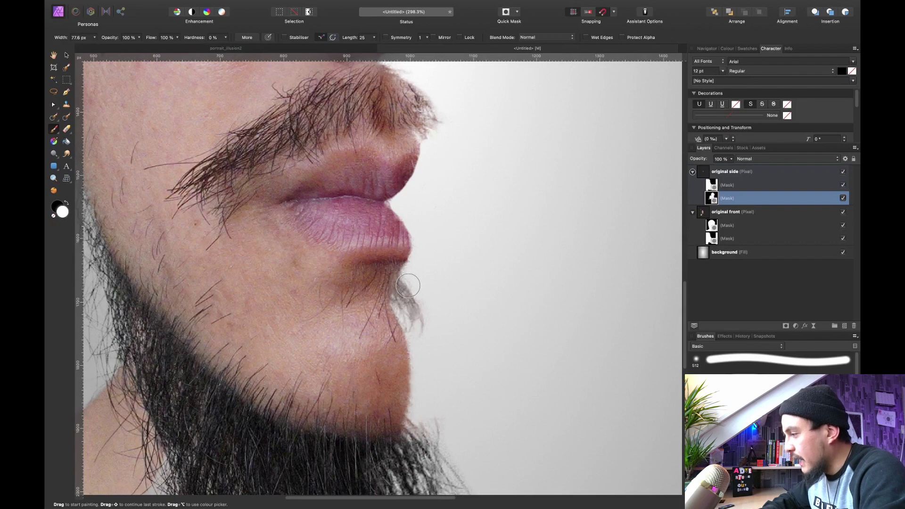
pyautogui.scroll(15, 408, 285)
pyautogui.scroll(-2, 408, 286)
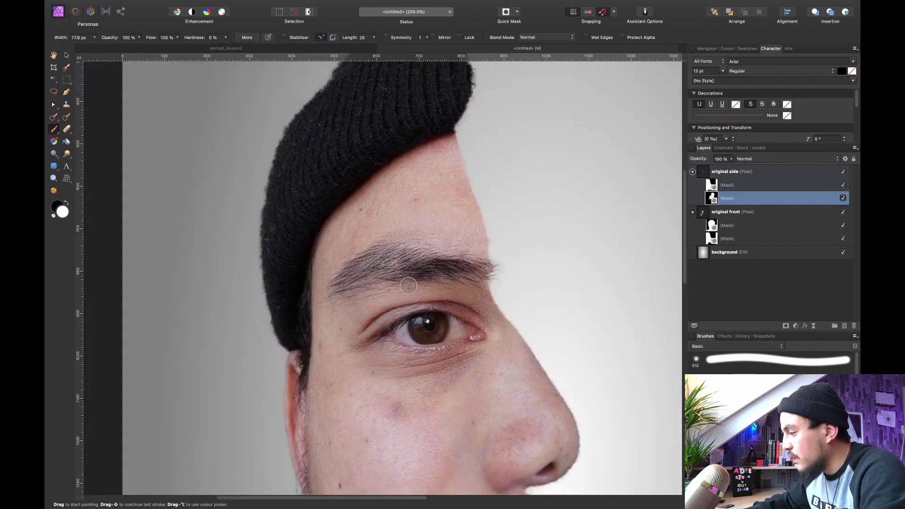
# - Hide and show the side layer's mask to compare the beanie and forehead area
pyautogui.scroll(10, 408, 284)
pyautogui.scroll(-2, 241, 342)
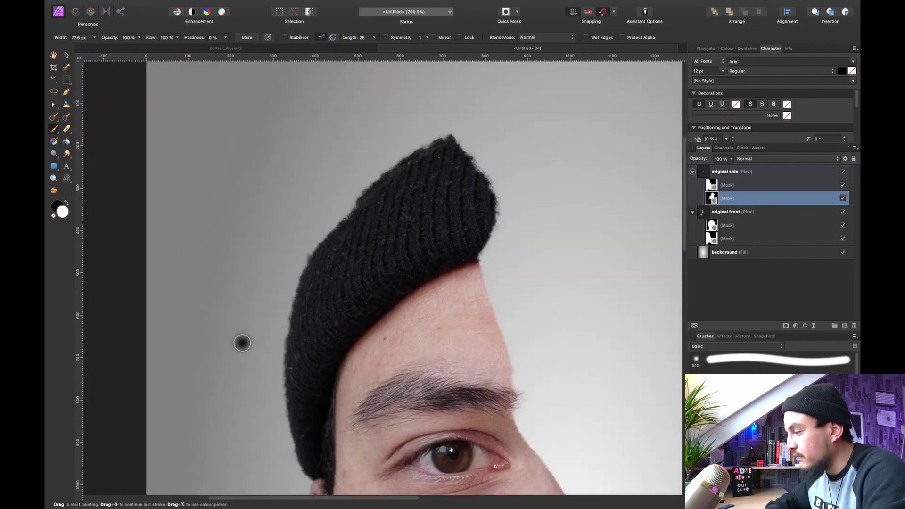
pyautogui.scroll(-1, 428, 255)
pyautogui.scroll(-3, 430, 256)
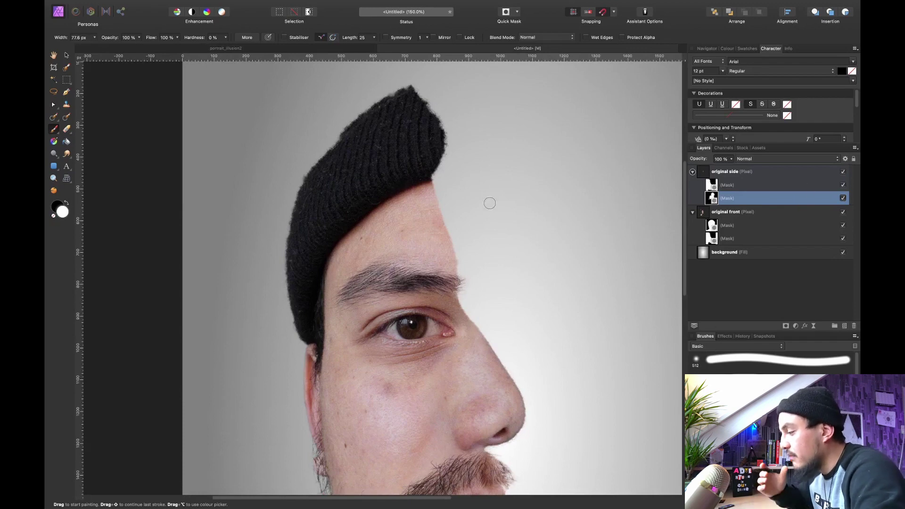
pyautogui.click(843, 197)
pyautogui.click(843, 197)
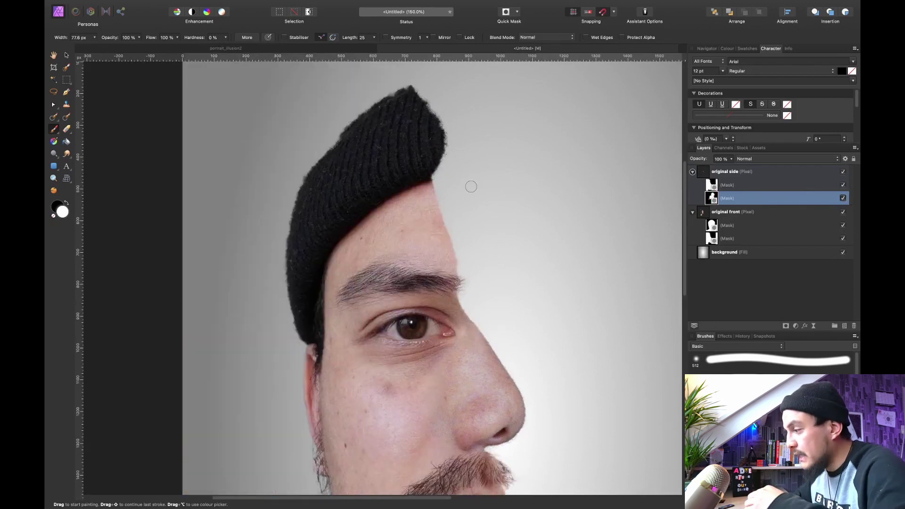
# - Paint the mask along the beanie's front edge, revealing skin then restoring the beanie with black
pyautogui.press(']')
pyautogui.press(']')
pyautogui.press(']')
pyautogui.press(']')
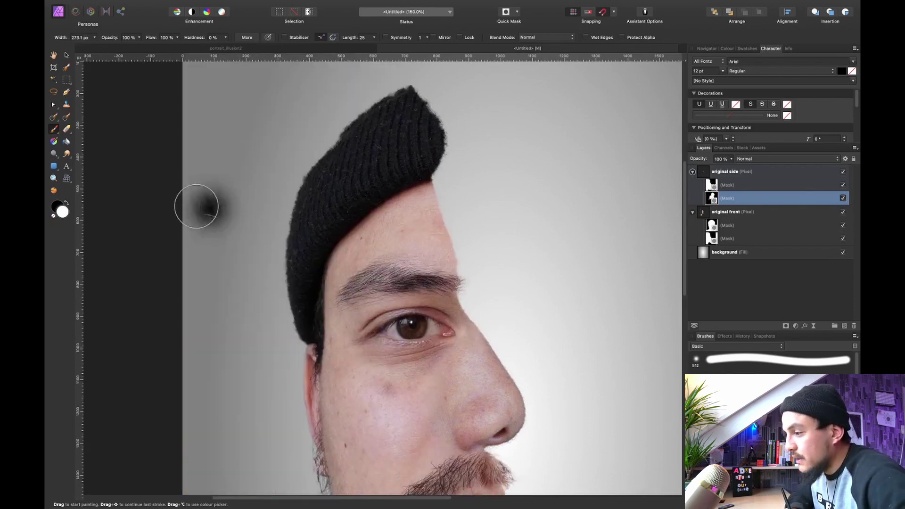
pyautogui.moveTo(437, 172)
pyautogui.mouseDown()
pyautogui.moveTo(415, 165)
pyautogui.moveTo(408, 181)
pyautogui.moveTo(370, 203)
pyautogui.moveTo(374, 191)
pyautogui.moveTo(344, 235)
pyautogui.moveTo(339, 264)
pyautogui.moveTo(330, 221)
pyautogui.moveTo(316, 245)
pyautogui.mouseUp()
pyautogui.press('x')
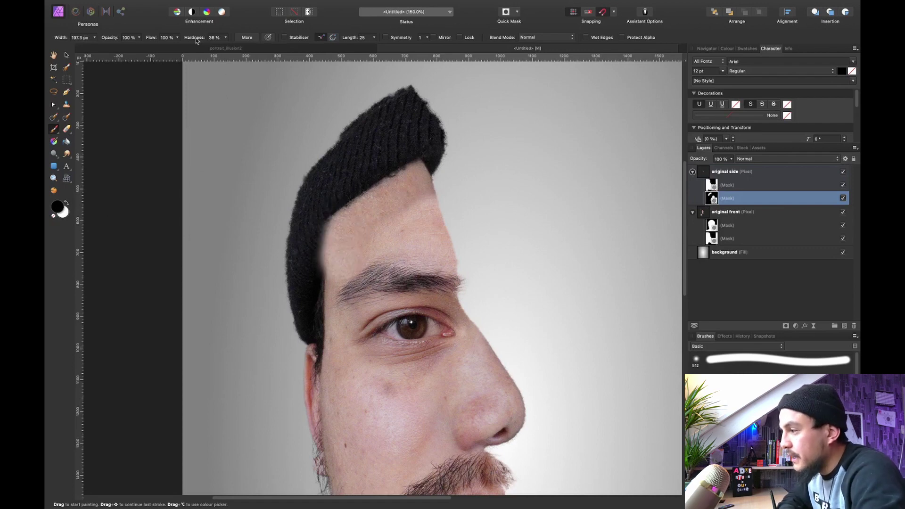
pyautogui.moveTo(195, 38); pyautogui.dragTo(192, 38)
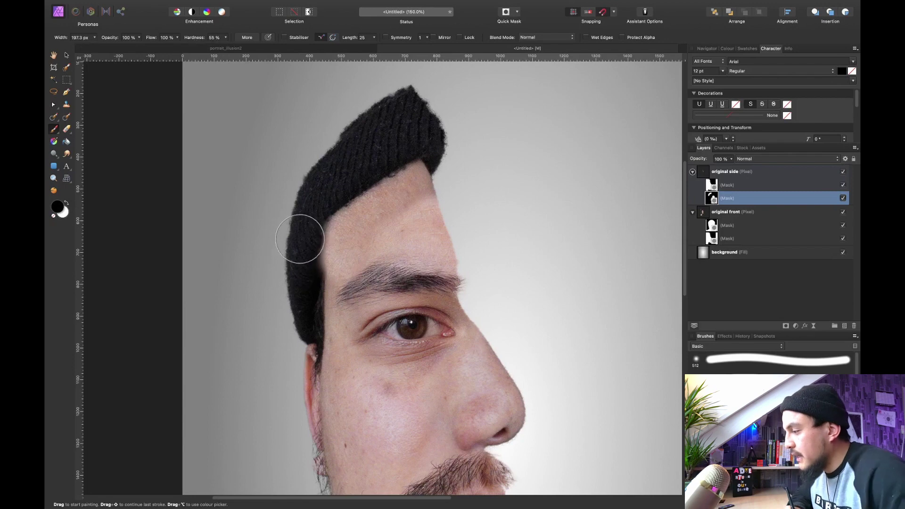
pyautogui.press('[')
pyautogui.press('[')
pyautogui.press('[')
pyautogui.moveTo(300, 265)
pyautogui.mouseDown()
pyautogui.moveTo(306, 269)
pyautogui.moveTo(328, 204)
pyautogui.mouseUp()
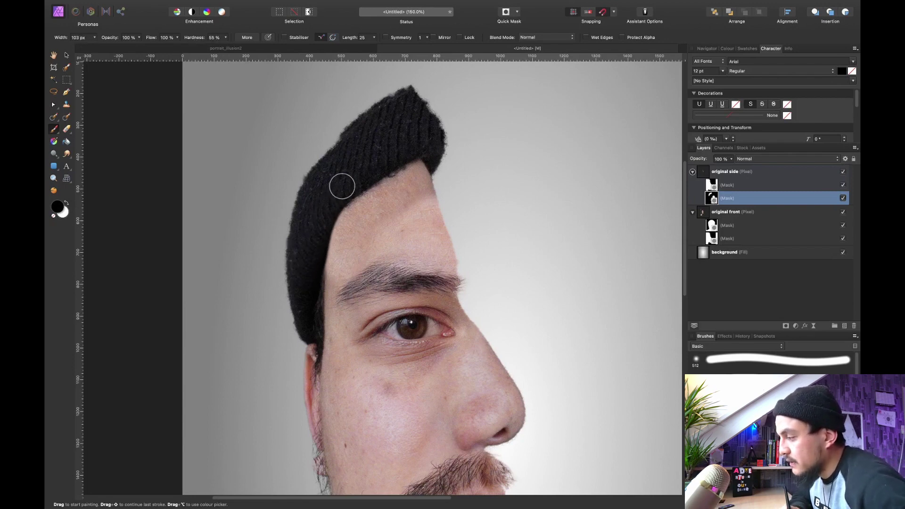
pyautogui.moveTo(312, 272); pyautogui.dragTo(338, 201)
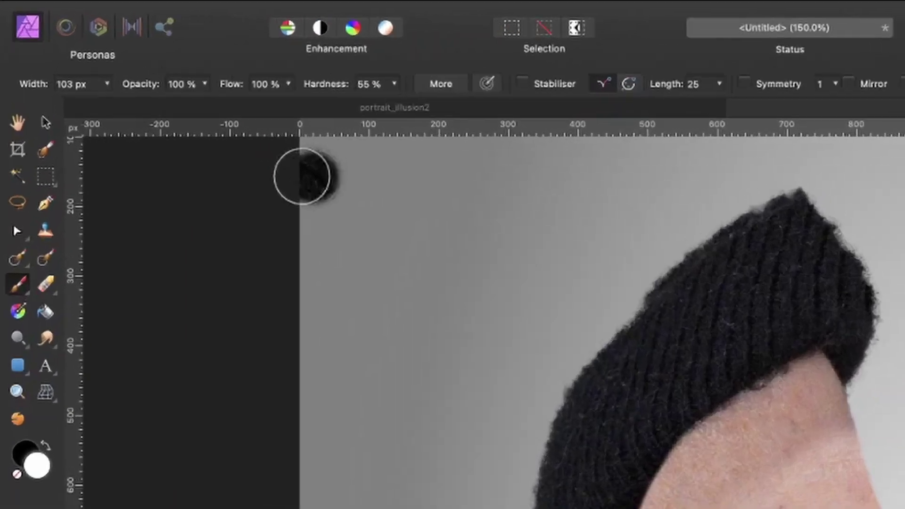
# - Faintly blend the forehead above the eyebrow using a soft, low-opacity black brush
pyautogui.moveTo(358, 90); pyautogui.dragTo(219, 89)
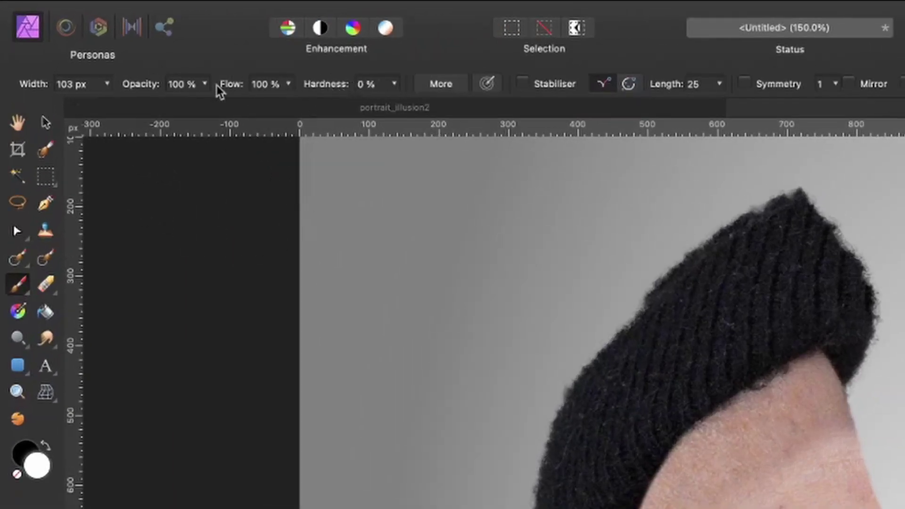
pyautogui.moveTo(154, 89); pyautogui.dragTo(81, 94)
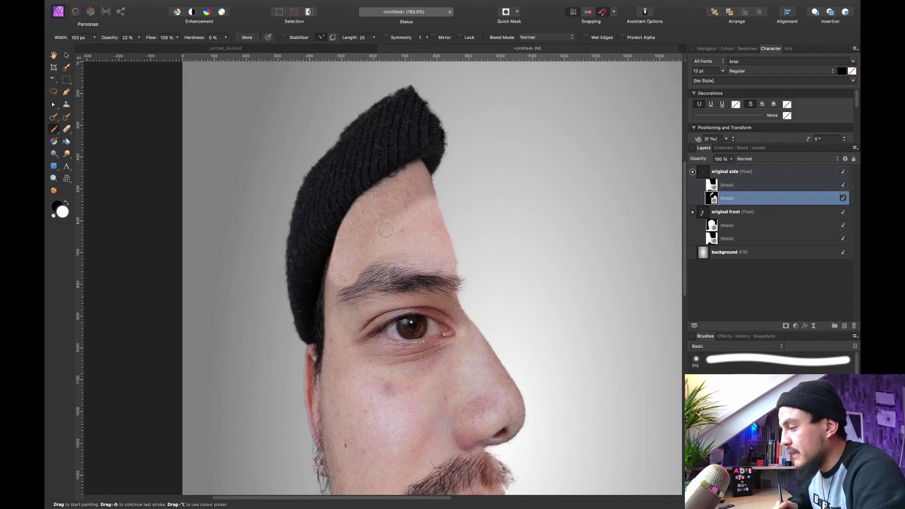
pyautogui.press('x')
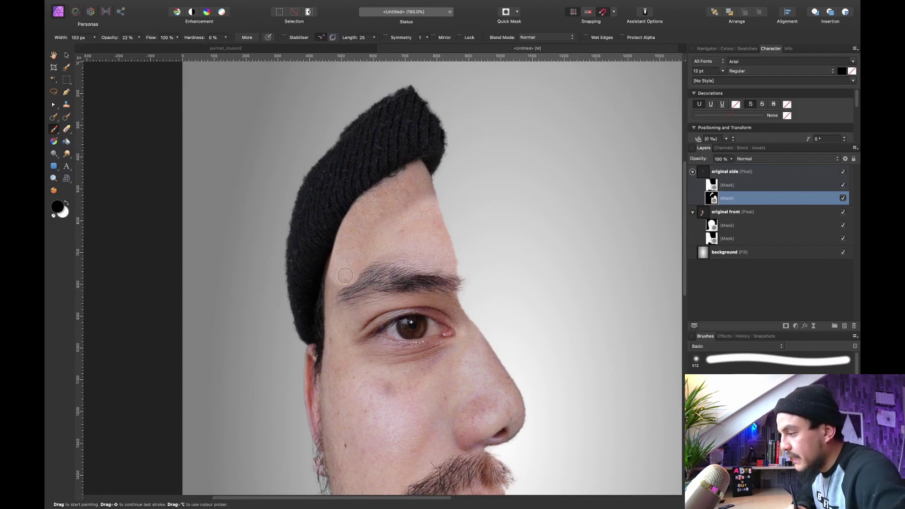
pyautogui.press(']')
pyautogui.press(']')
pyautogui.press(']')
pyautogui.press(']')
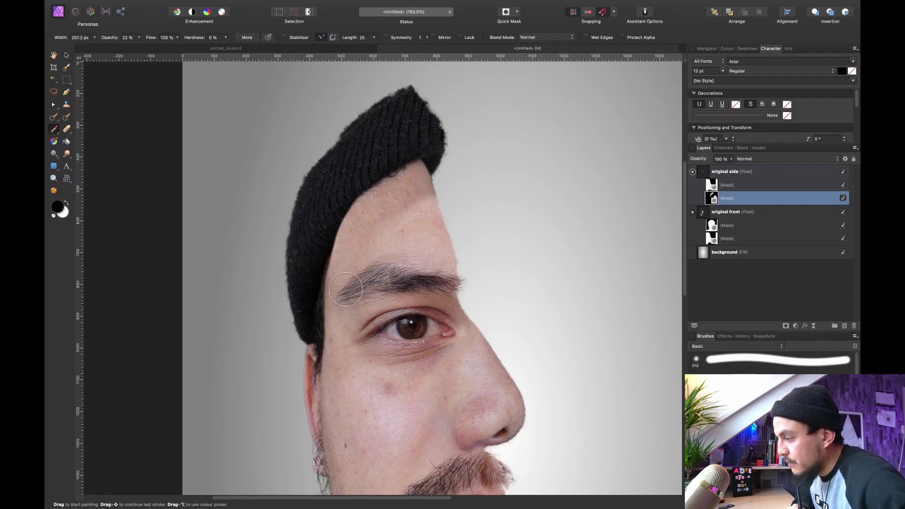
pyautogui.moveTo(351, 285)
pyautogui.mouseDown()
pyautogui.moveTo(342, 243)
pyautogui.moveTo(379, 235)
pyautogui.moveTo(383, 244)
pyautogui.mouseUp()
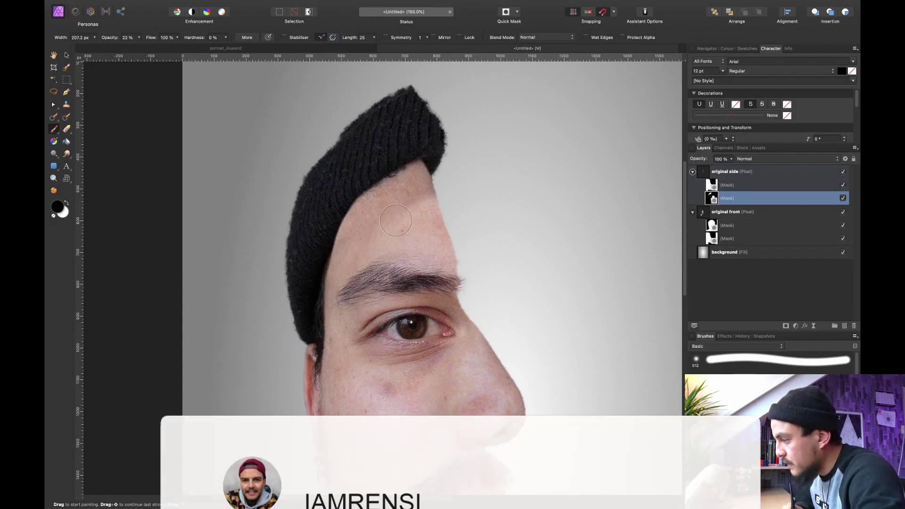
pyautogui.press('x')
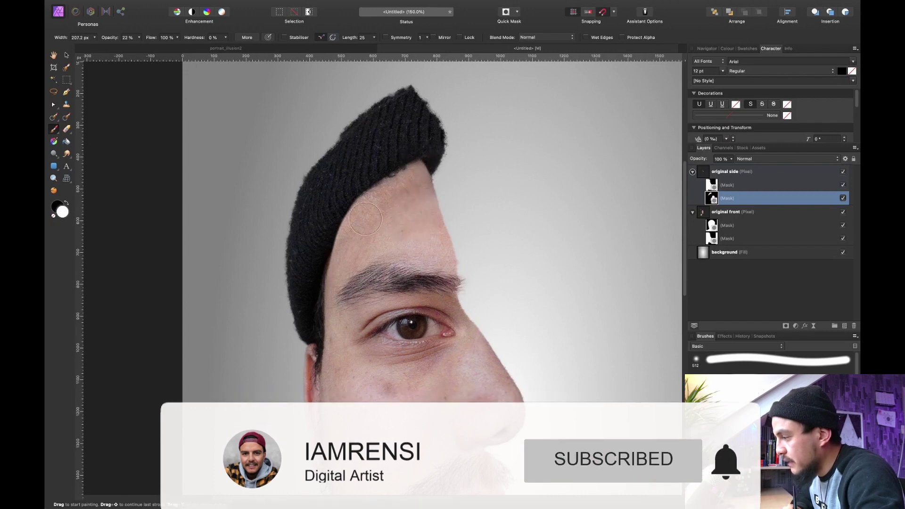
pyautogui.press('super+0')
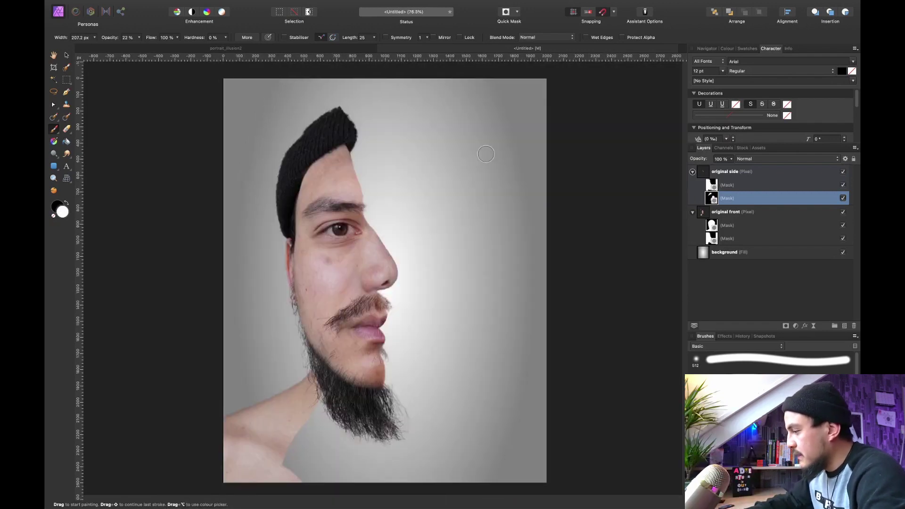